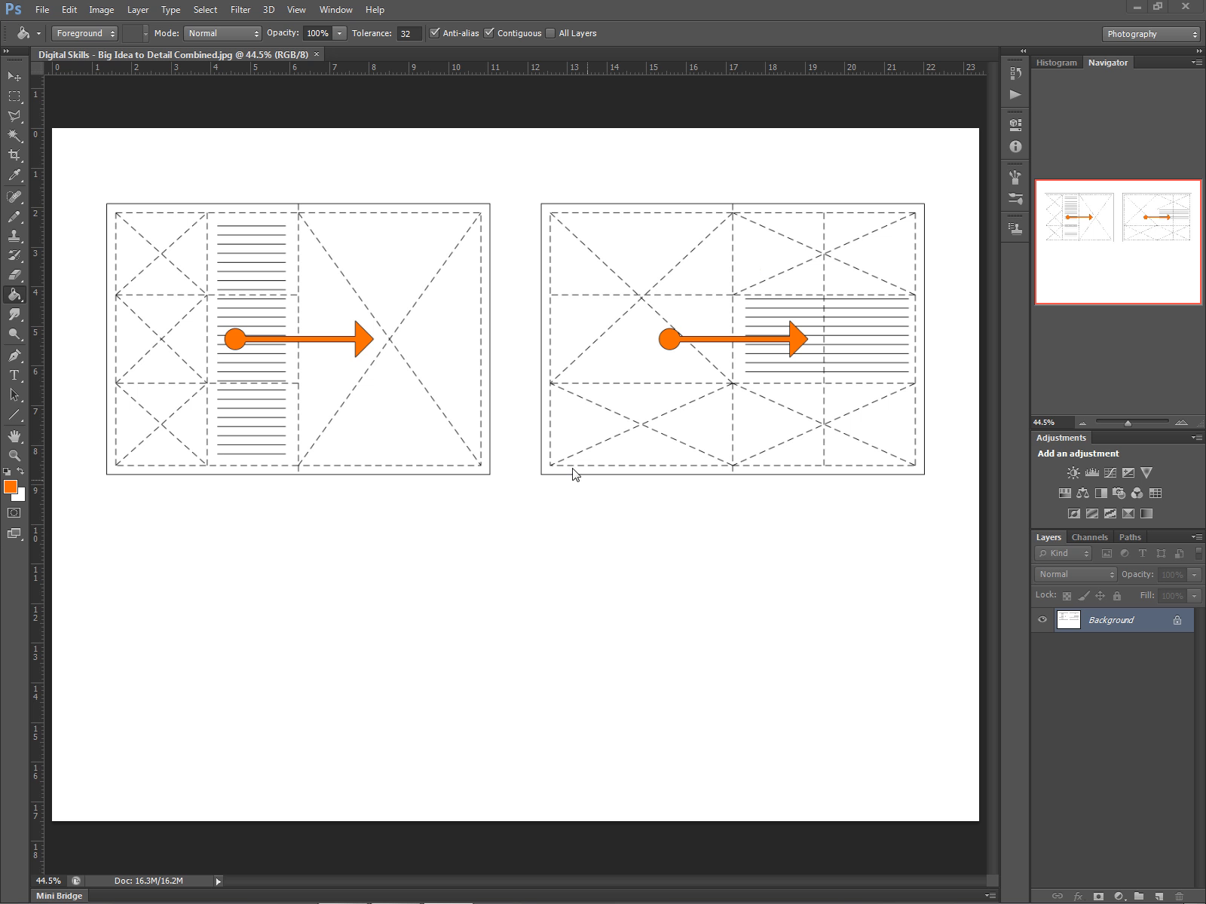
# Minimize Photoshop, launch Adobe InDesign CS6 from the Start menu and move its welcome screen left.
pyautogui.click(1137, 8)
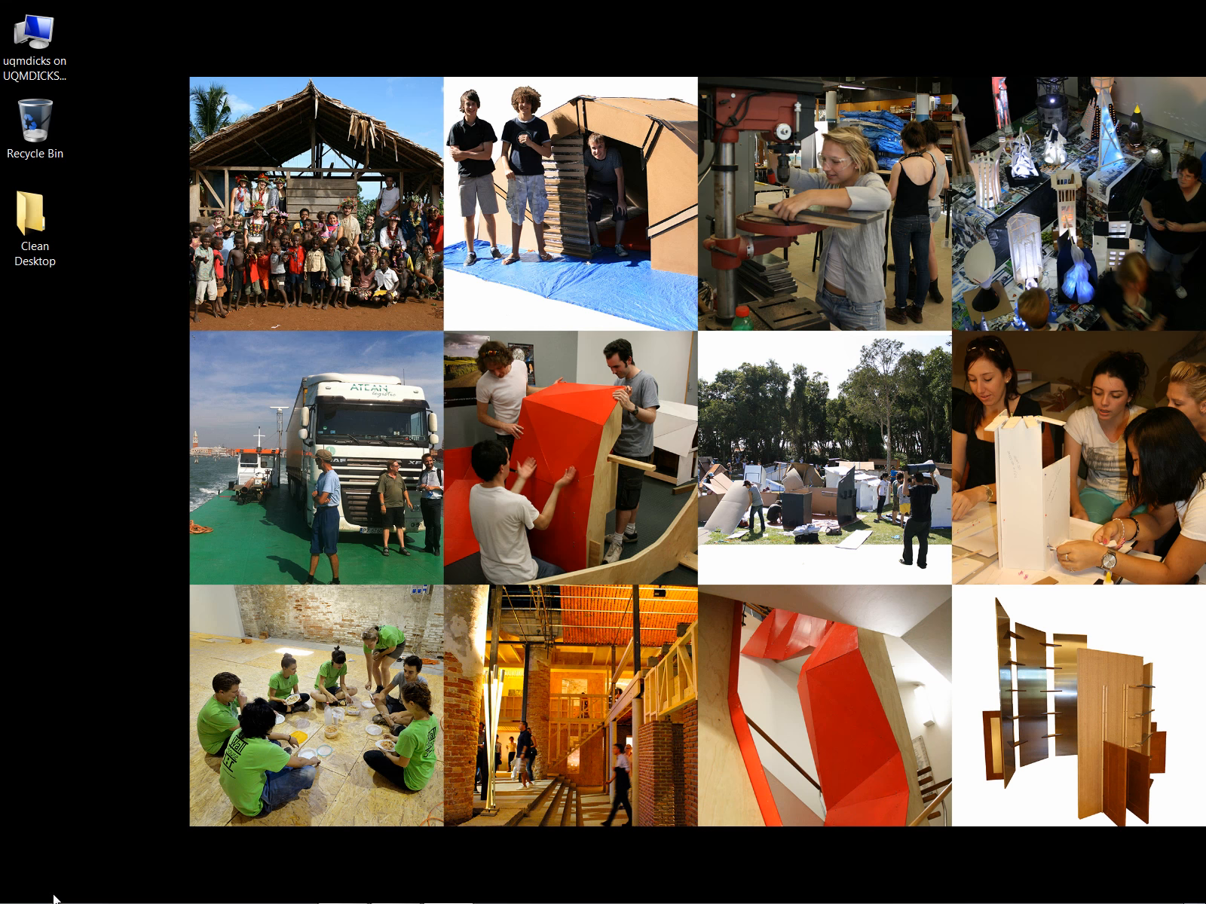
pyautogui.moveTo(58, 900)
pyautogui.click(22, 889)
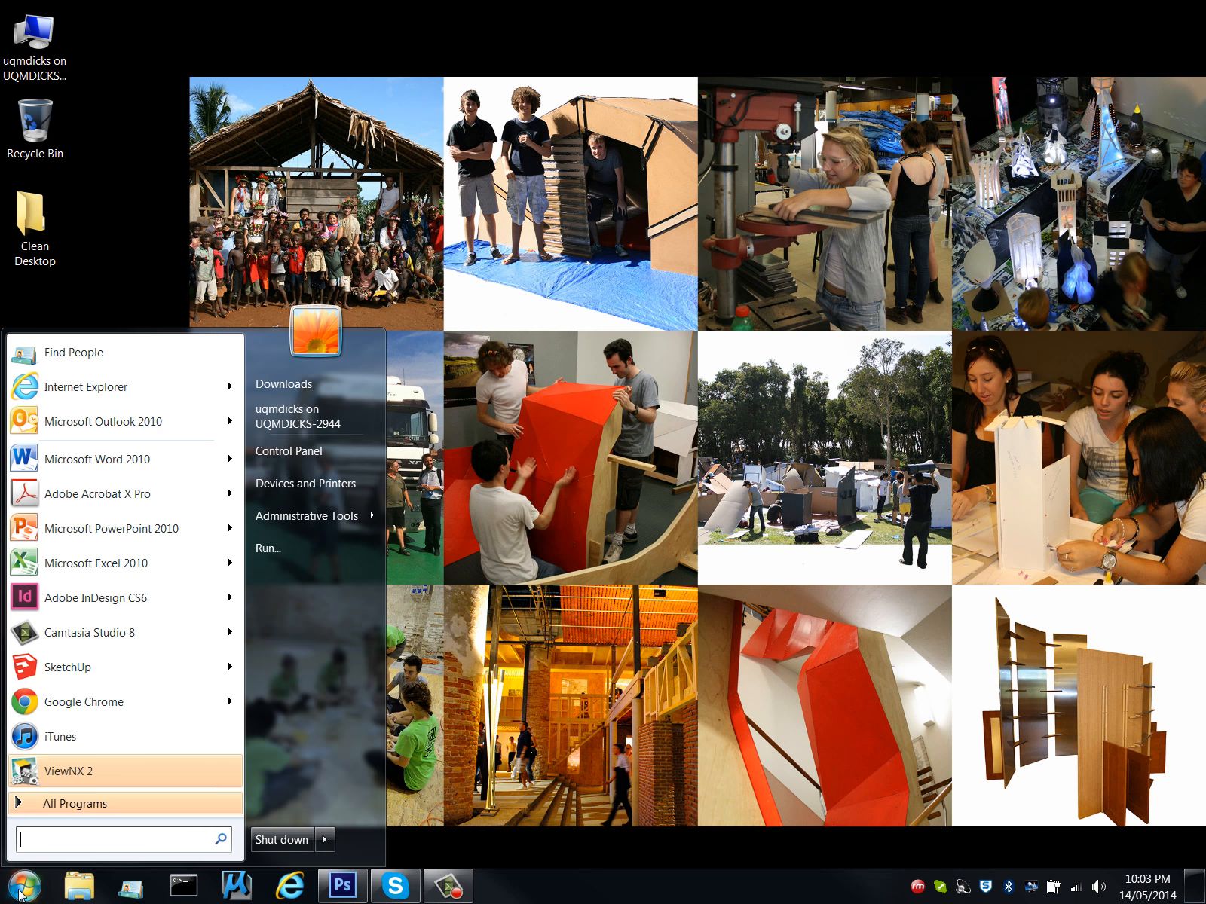
pyautogui.click(113, 601)
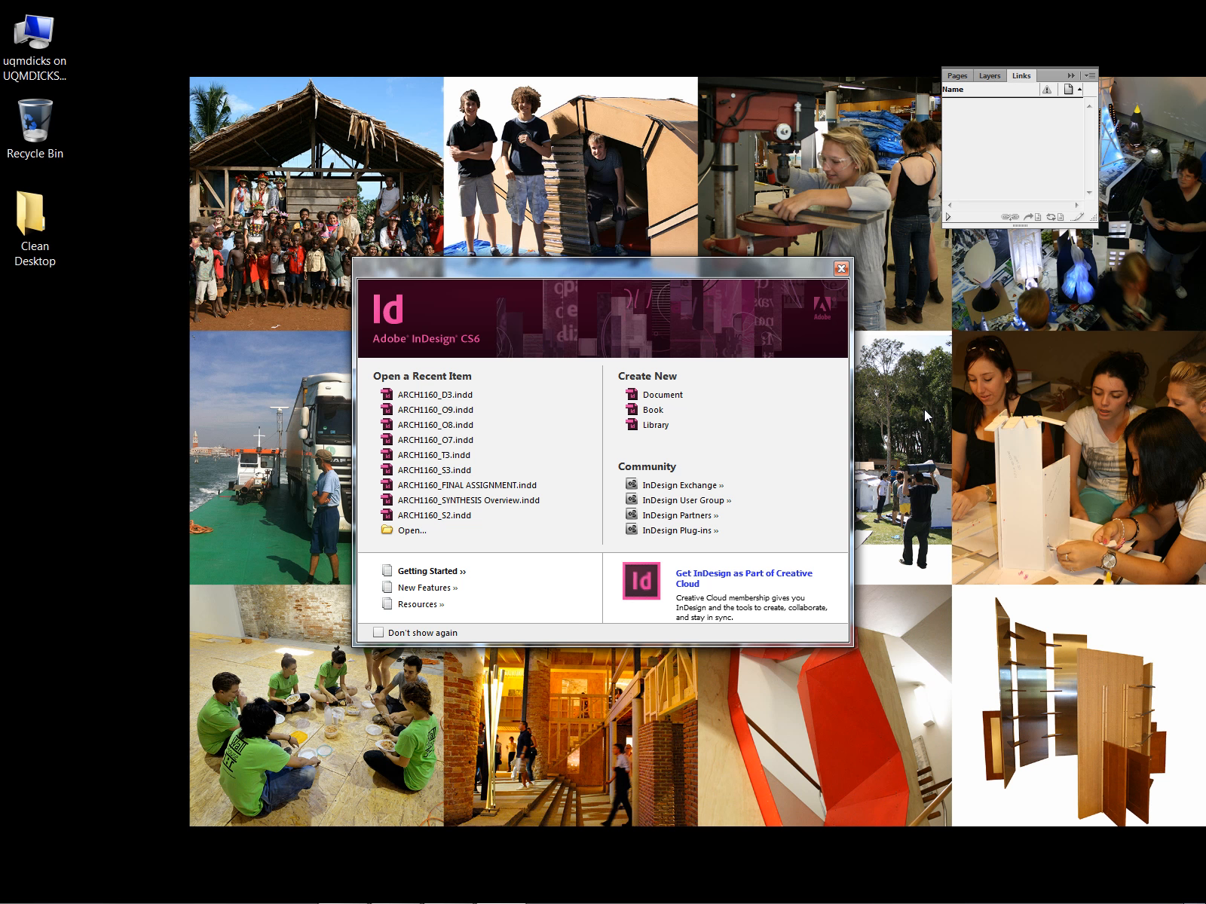
pyautogui.moveTo(684, 265); pyautogui.dragTo(495, 281)
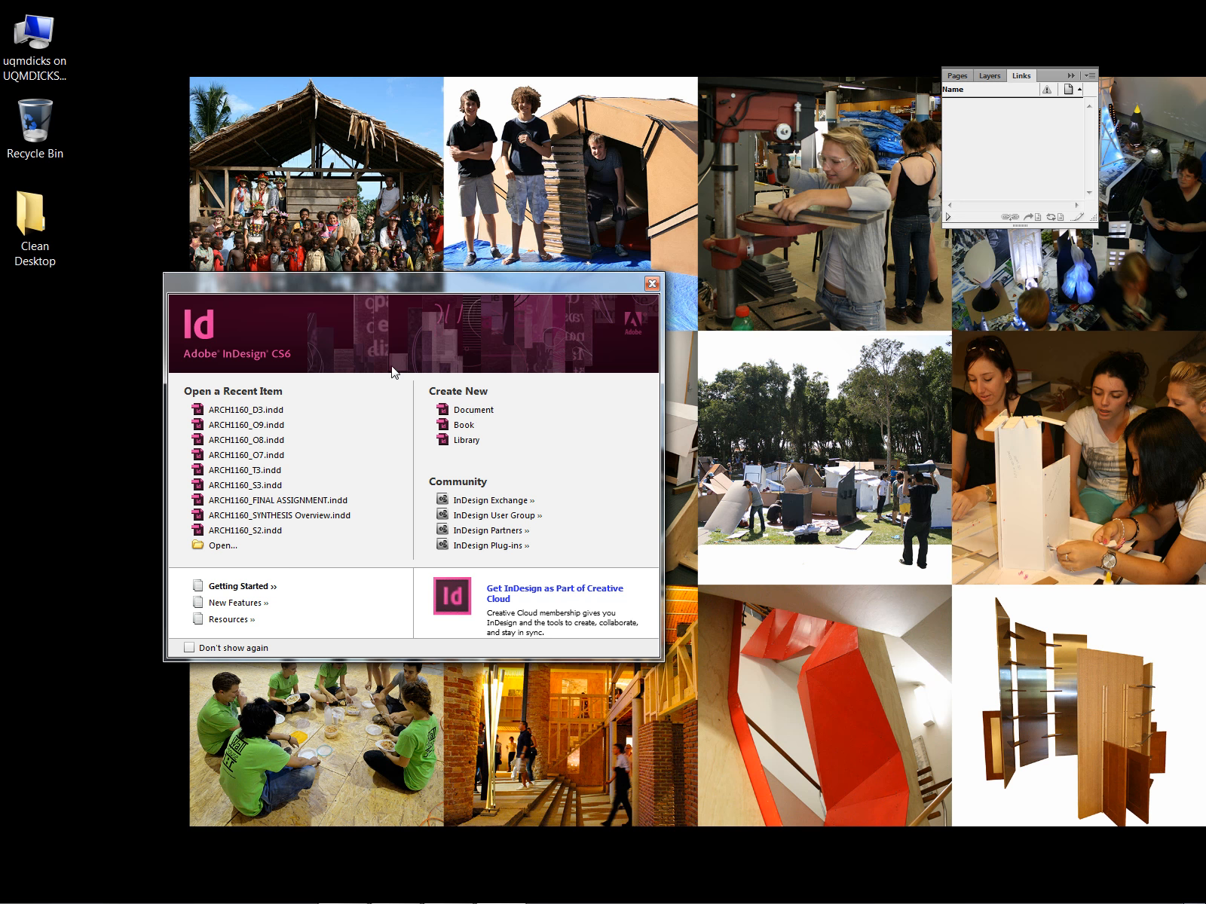
# Start a new document with an A3 page size in landscape orientation.
pyautogui.click(467, 415)
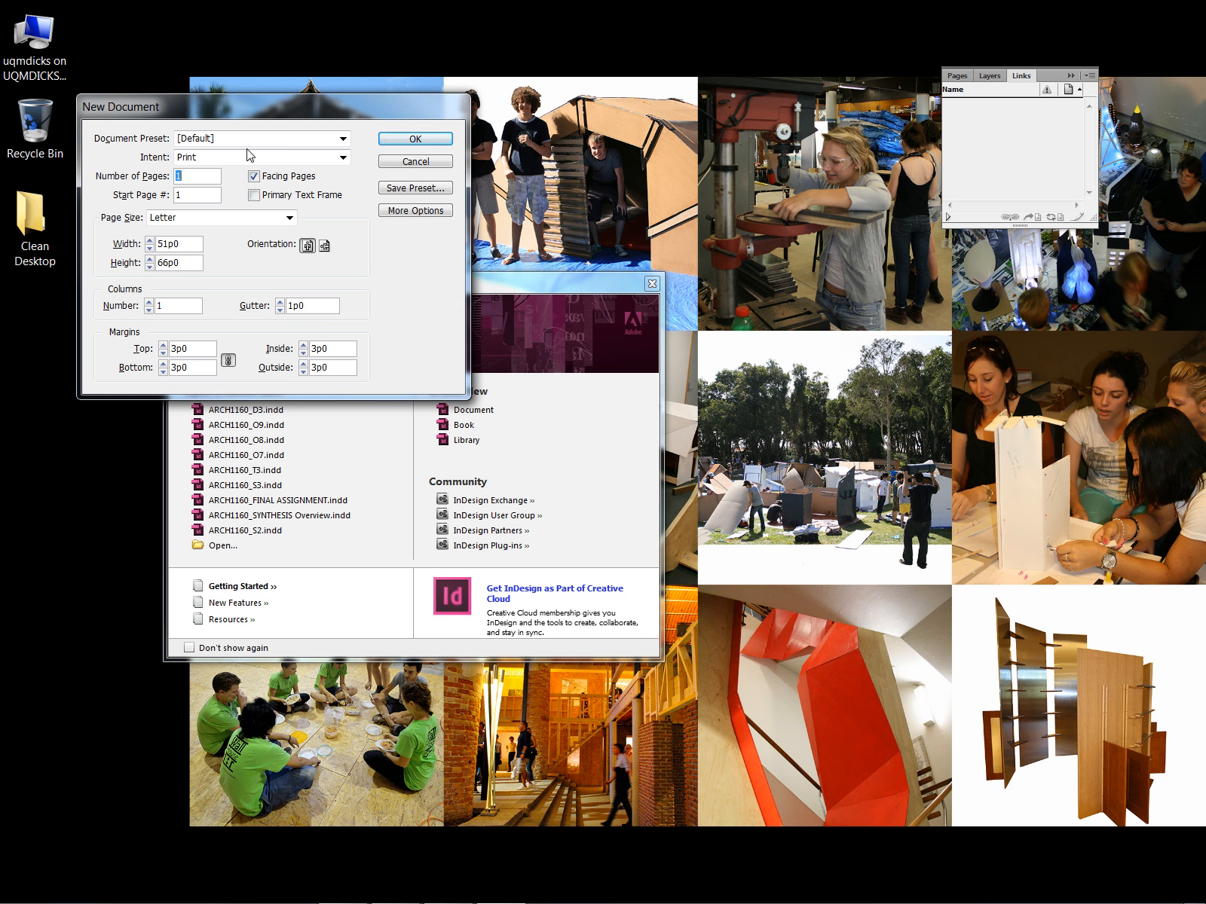
pyautogui.moveTo(277, 113); pyautogui.dragTo(877, 343)
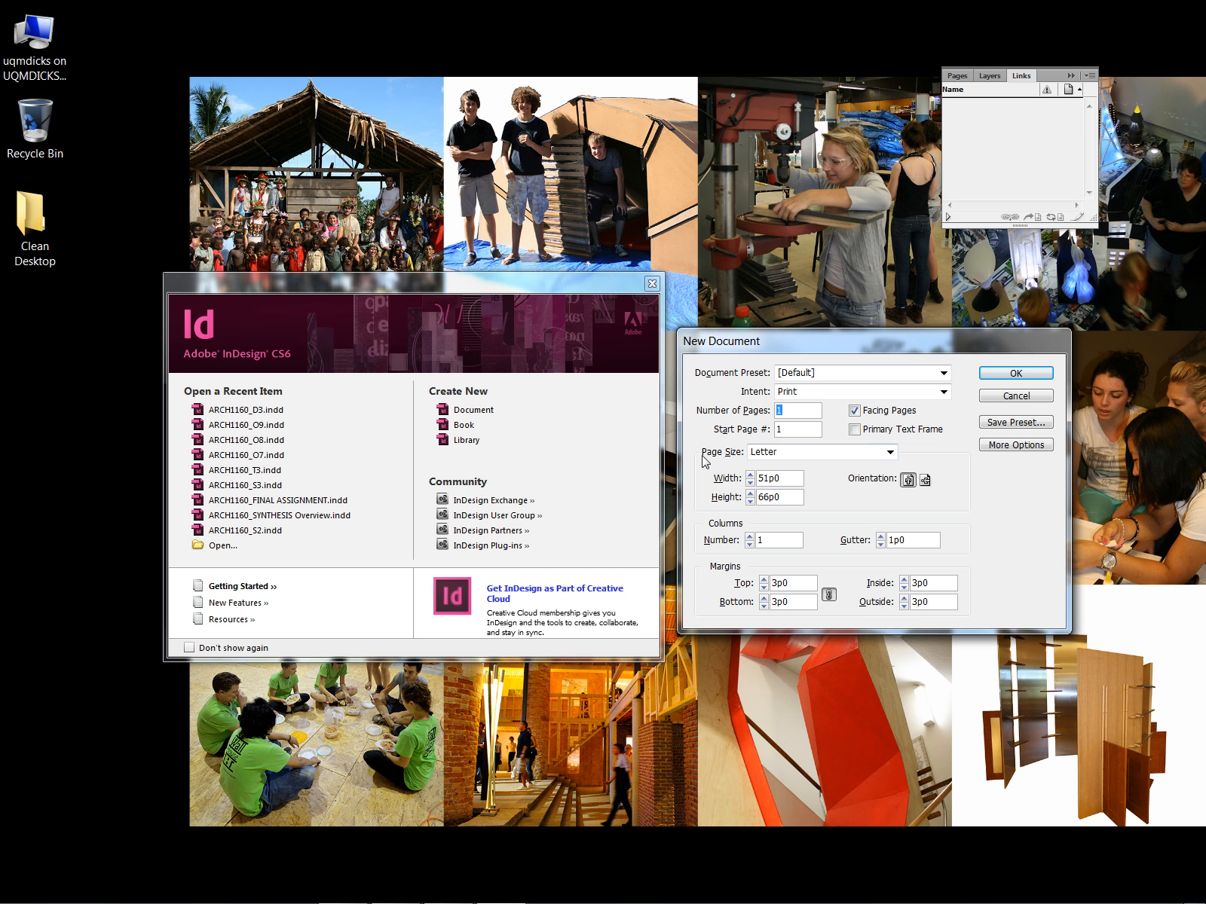
pyautogui.click(891, 452)
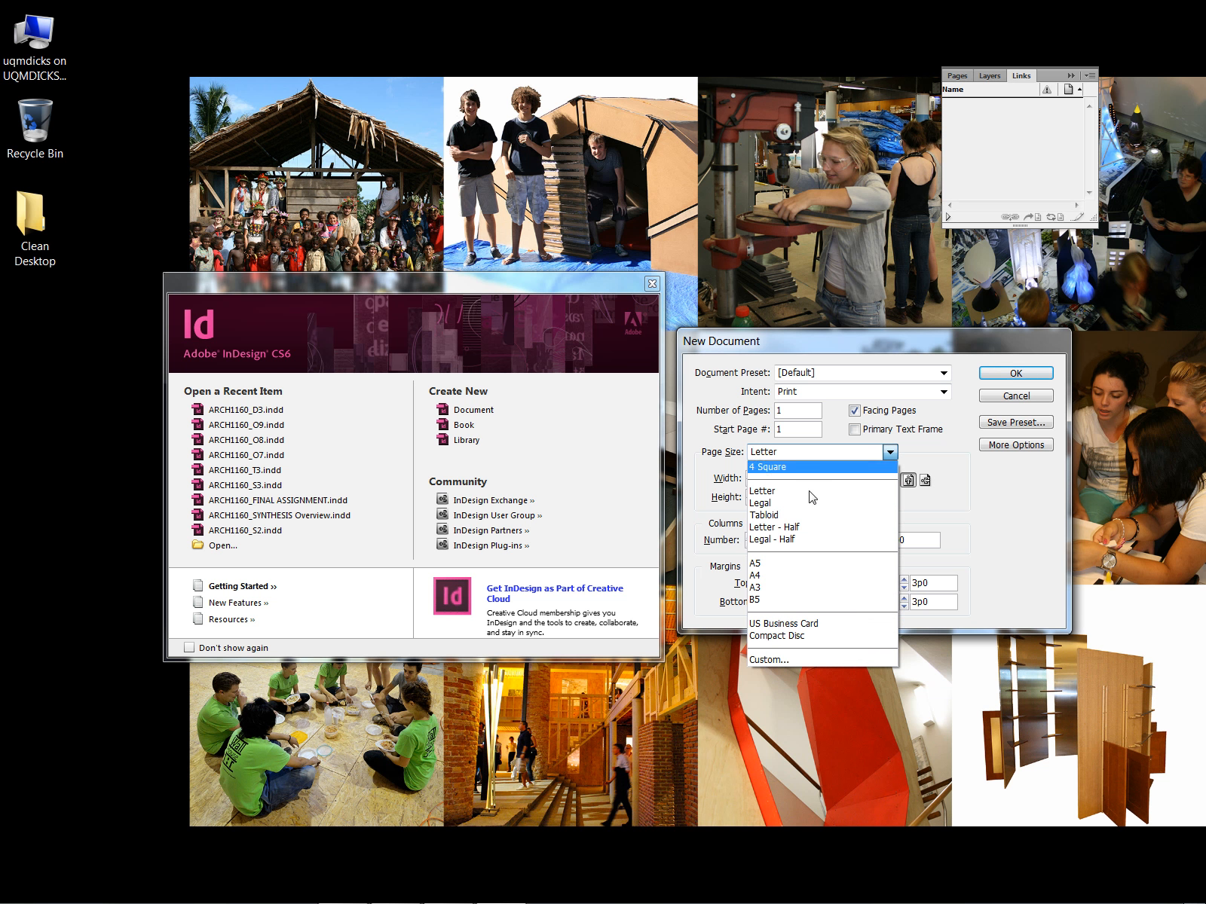
pyautogui.click(807, 588)
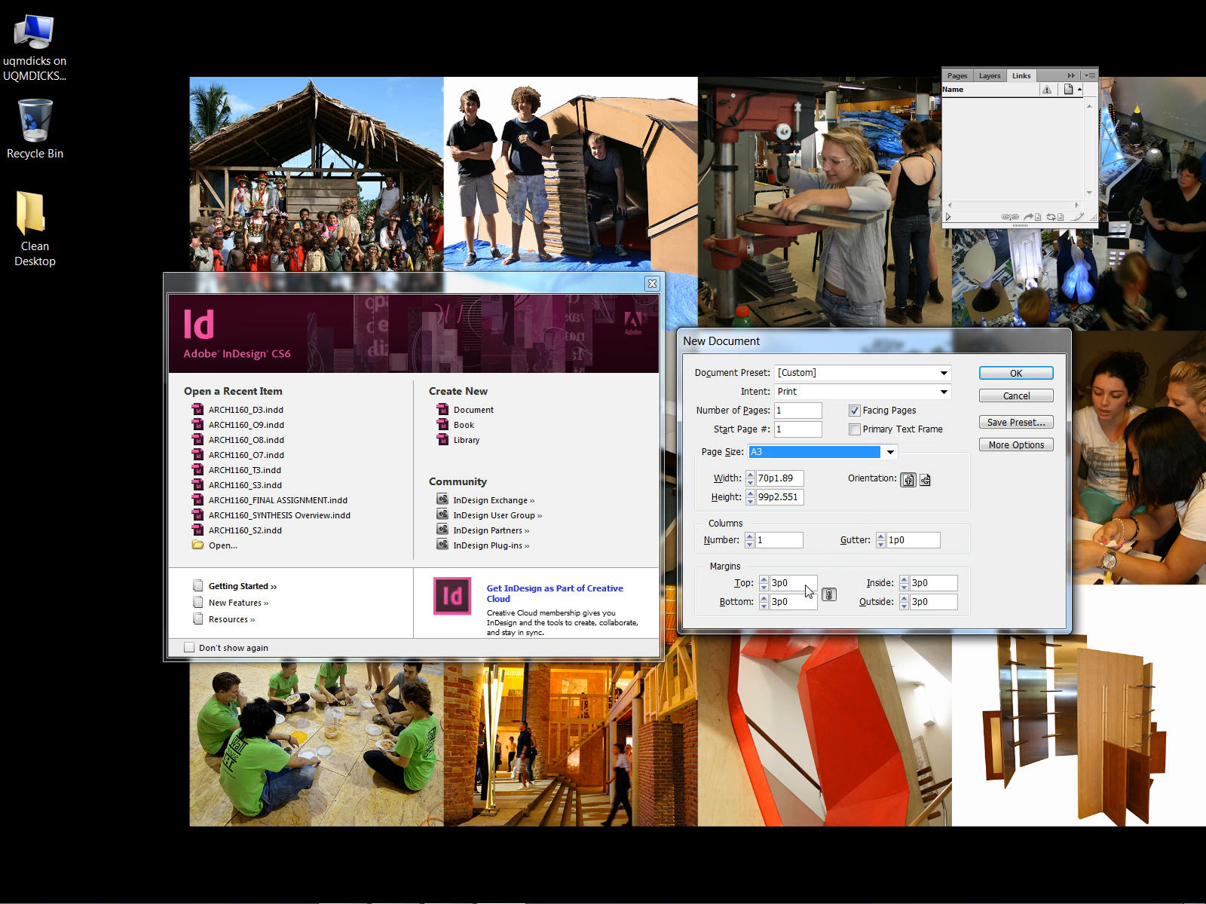
pyautogui.click(925, 481)
# Set the page count to 2, turn off Facing Pages and create the document.
pyautogui.doubleClick(801, 417)
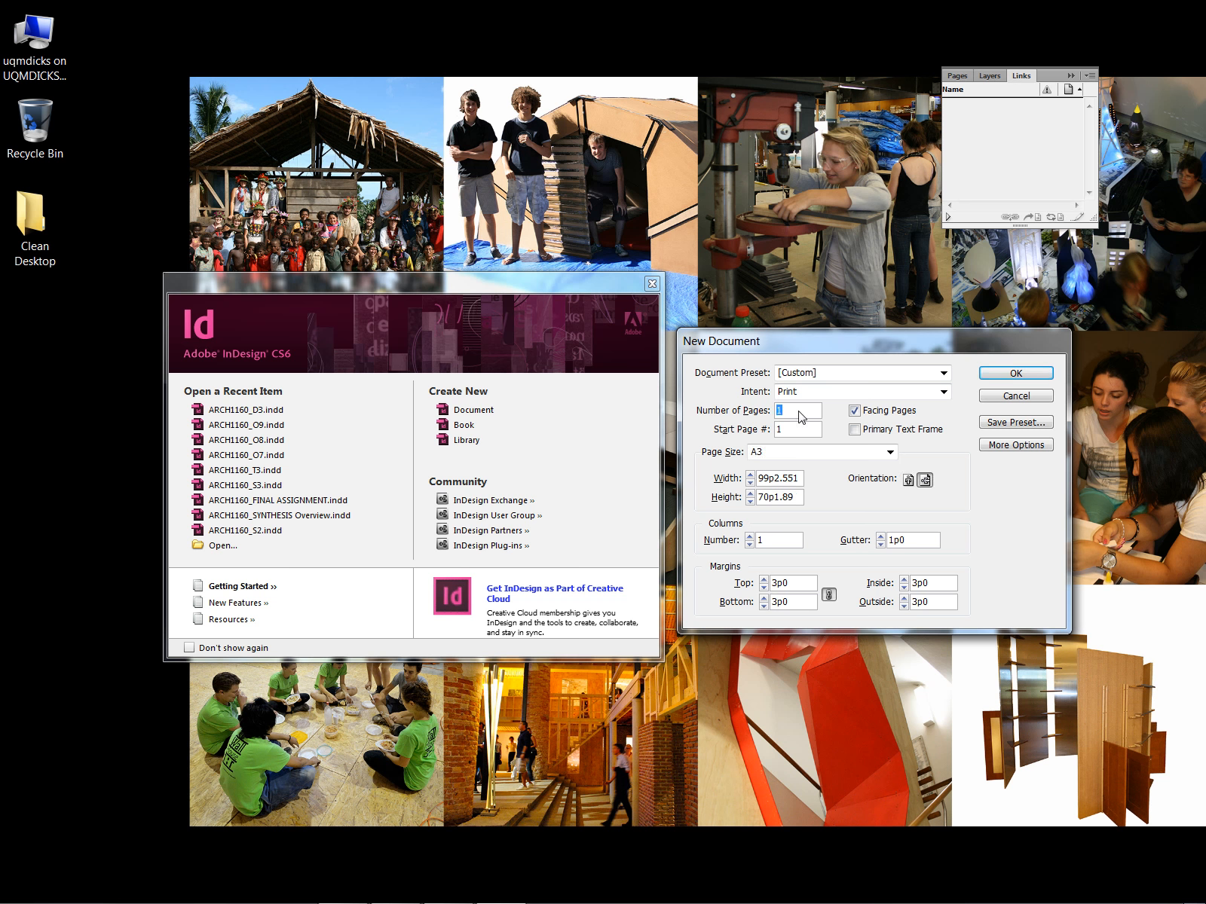
pyautogui.write('2')
pyautogui.click(854, 411)
pyautogui.click(1016, 374)
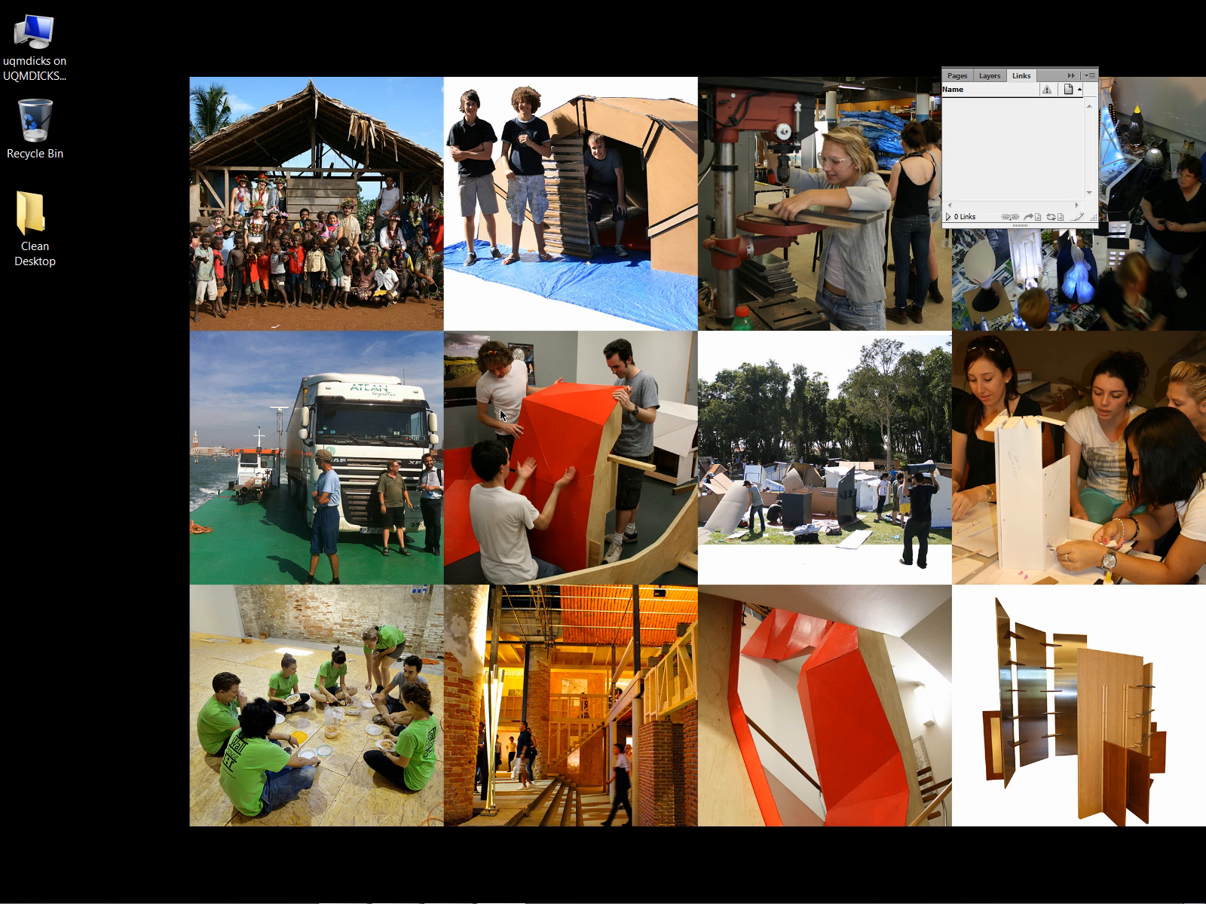
pyautogui.click(500, 886)
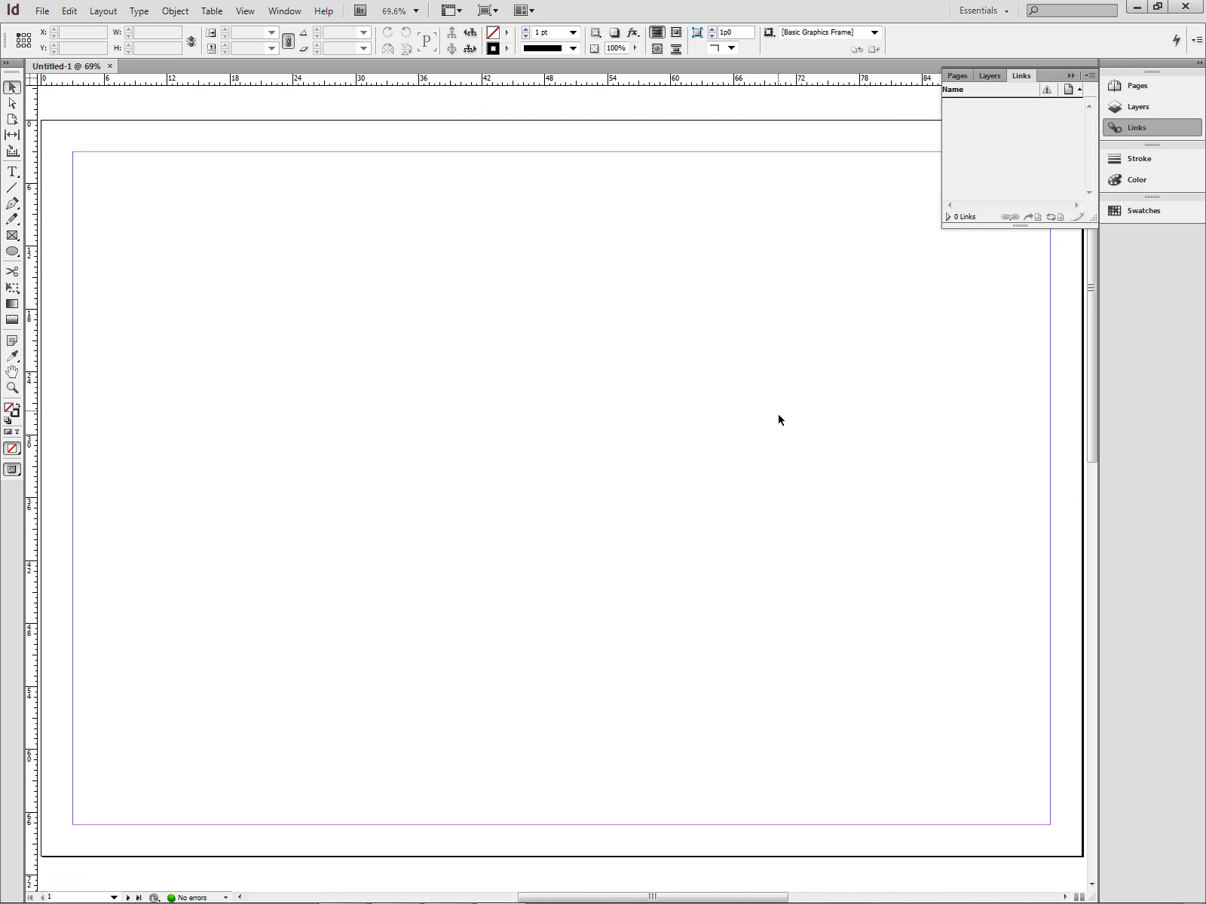
# Collapse the Links panel and zoom out so both A3 pages are visible together.
pyautogui.click(1070, 76)
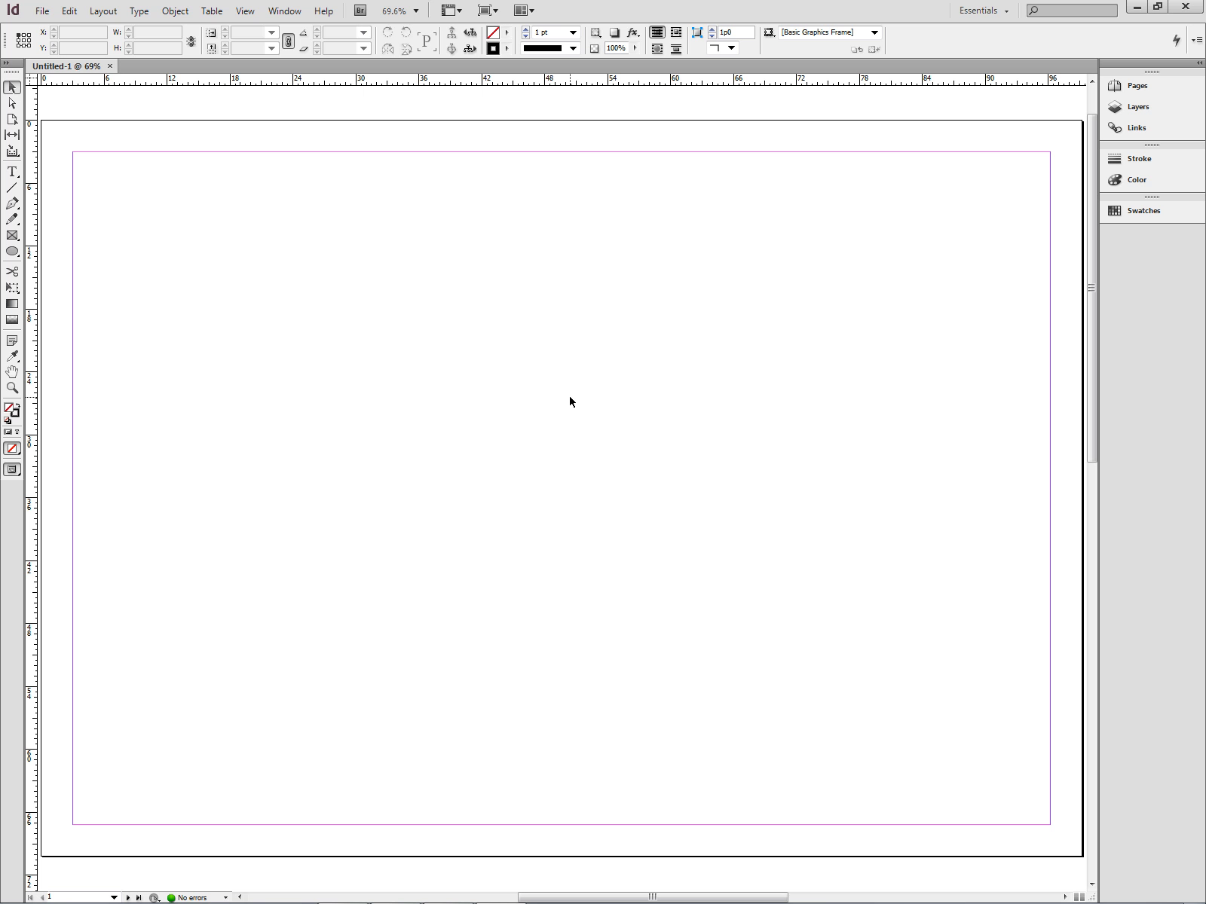
pyautogui.hotkey('ctrl', '-')
pyautogui.hotkey('ctrl', '-')
pyautogui.hotkey('ctrl', '-')
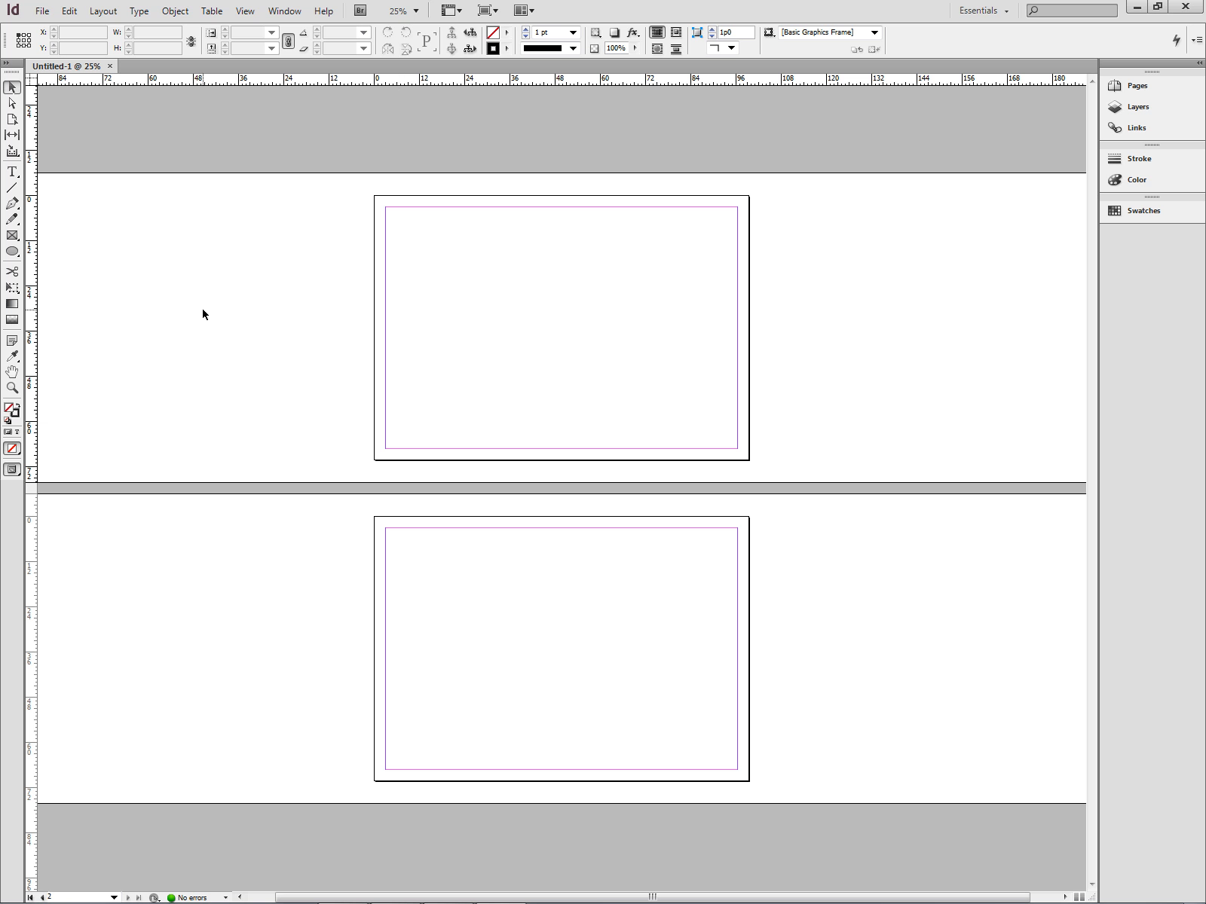
# Open the Edit menu's Preferences submenu listing General, Units & Increments and other categories.
pyautogui.click(65, 14)
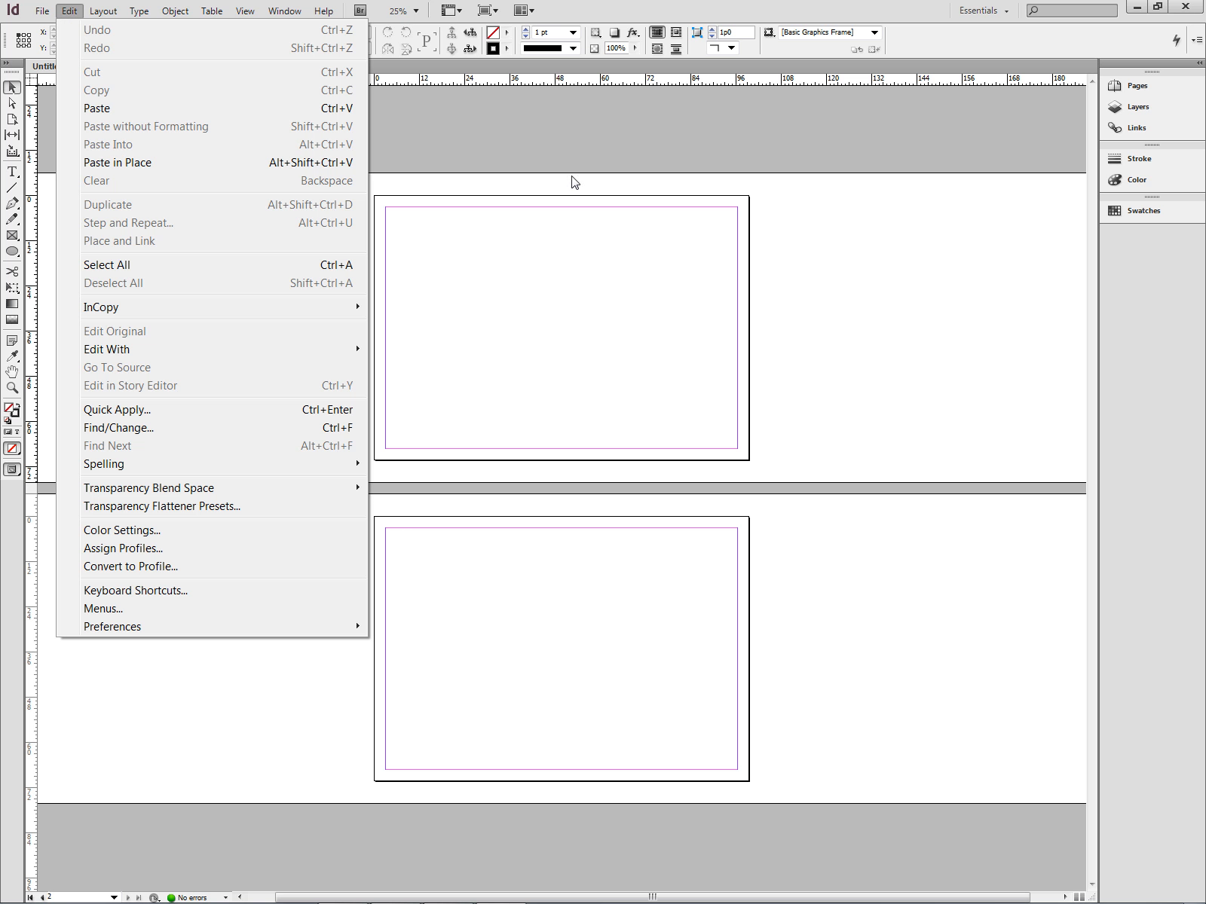
pyautogui.click(855, 269)
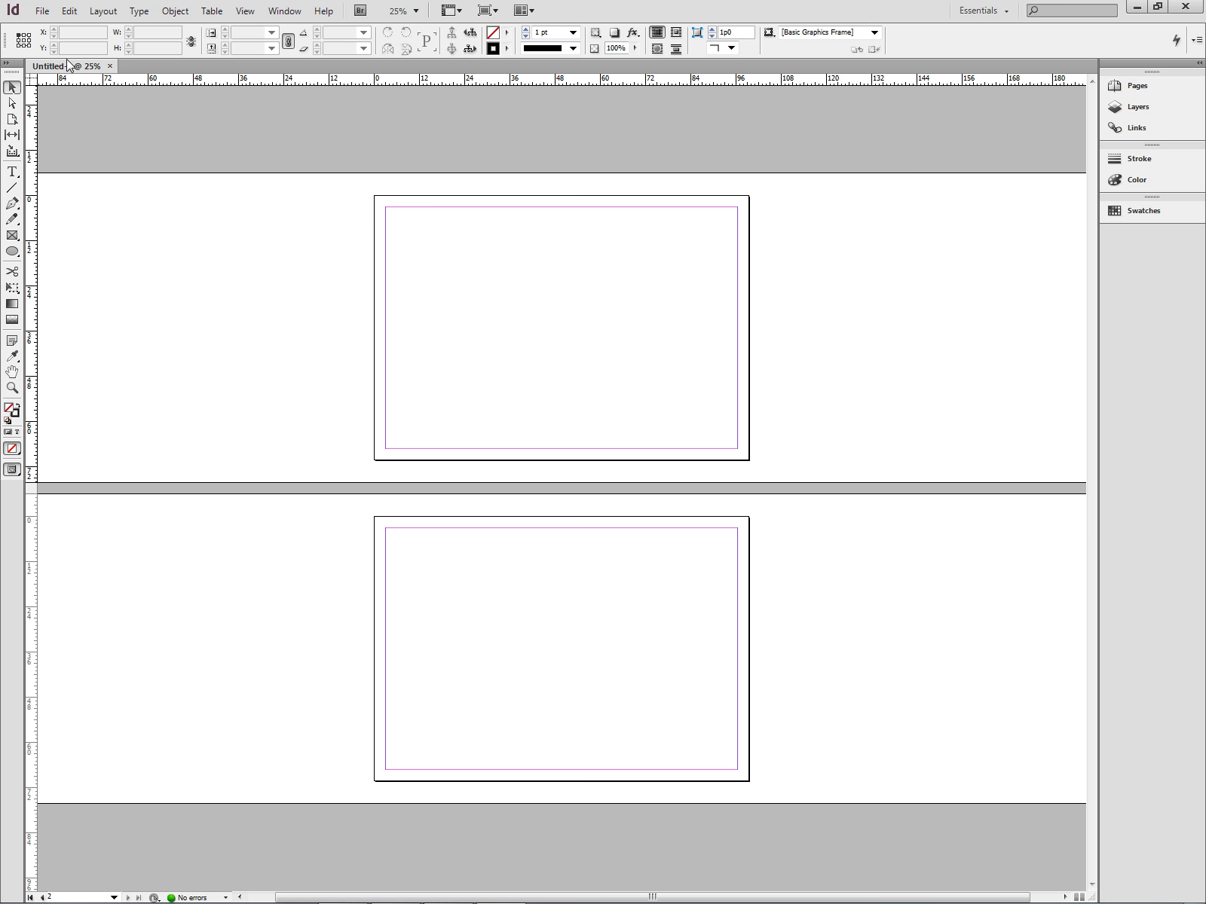
pyautogui.click(72, 13)
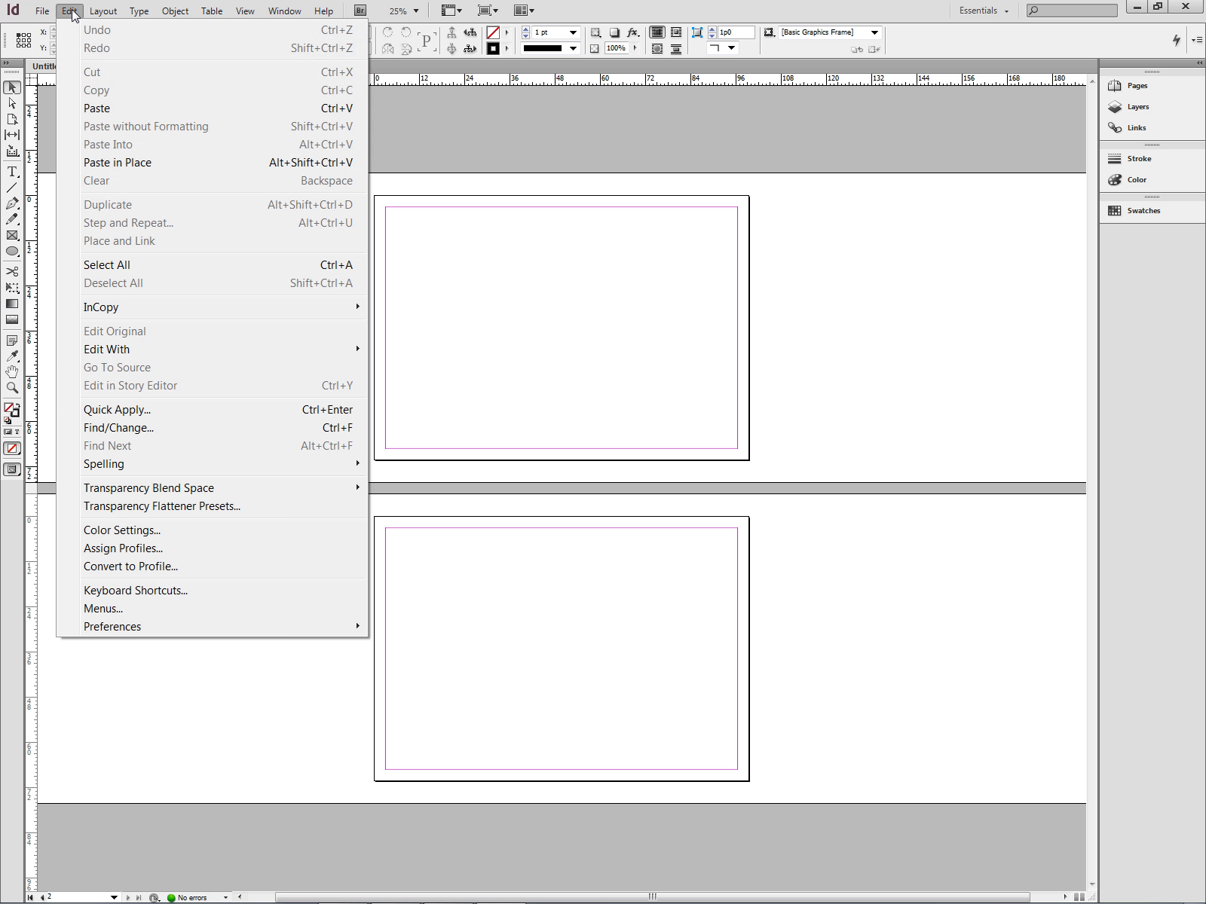
pyautogui.moveTo(124, 632)
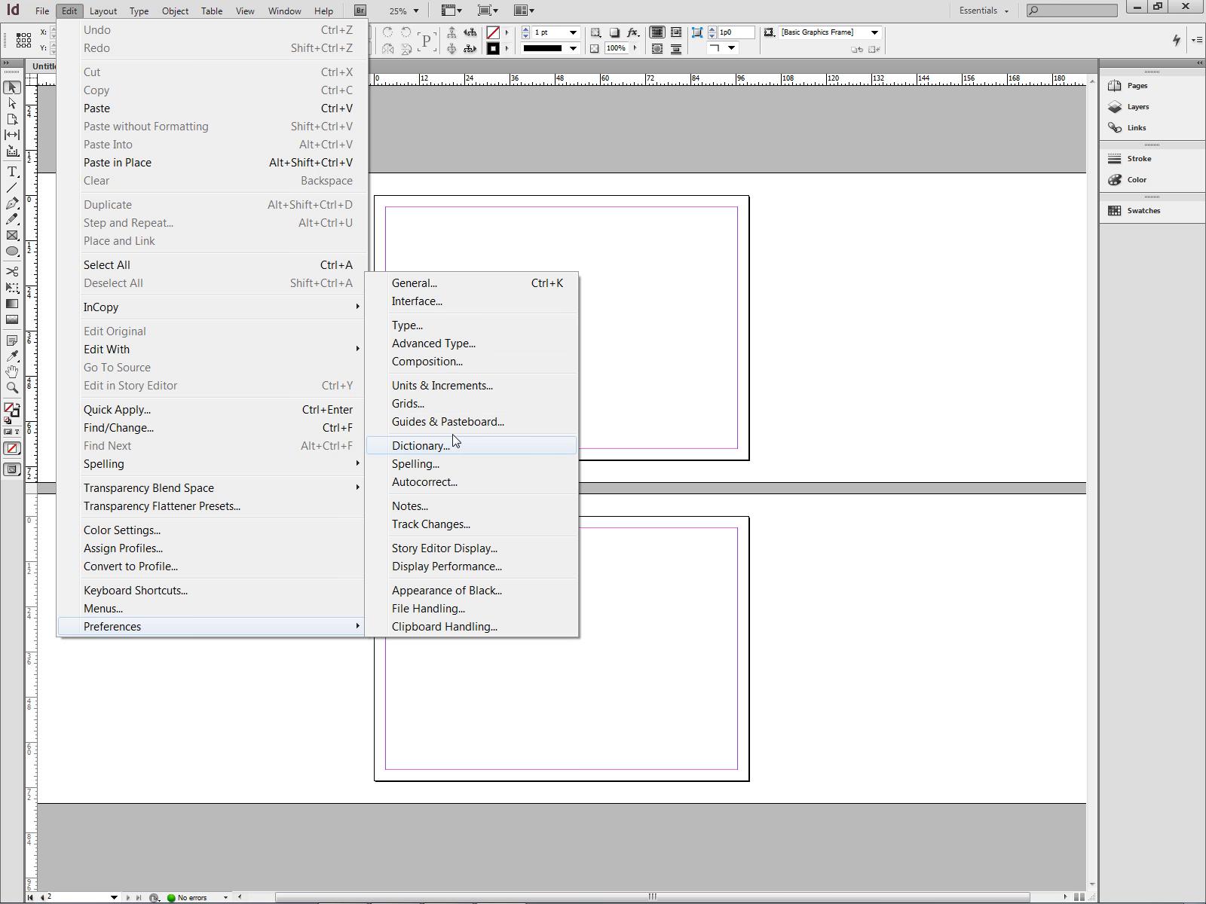
# In Units & Increments, set horizontal, vertical and stroke units to Millimeters and apply.
pyautogui.click(463, 388)
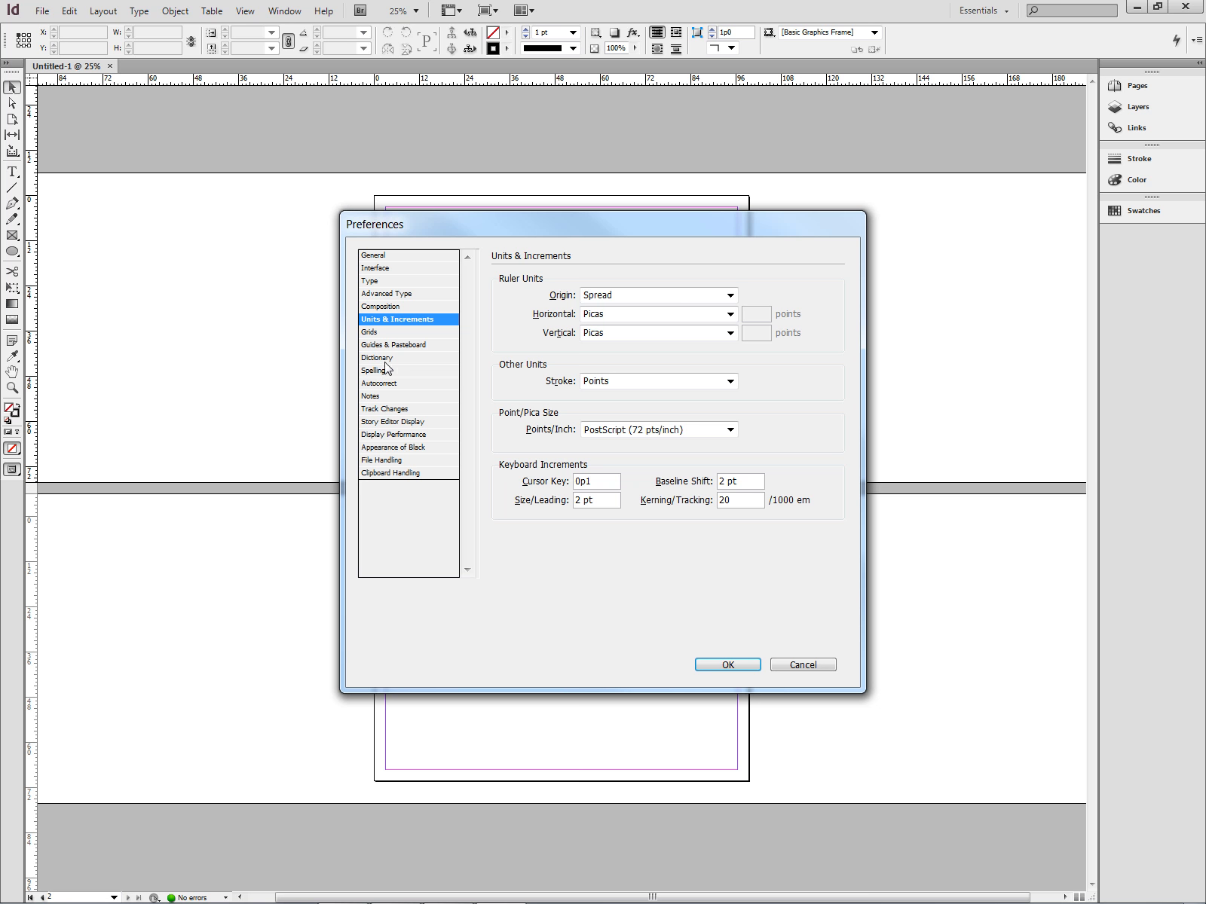
pyautogui.click(730, 296)
pyautogui.click(732, 296)
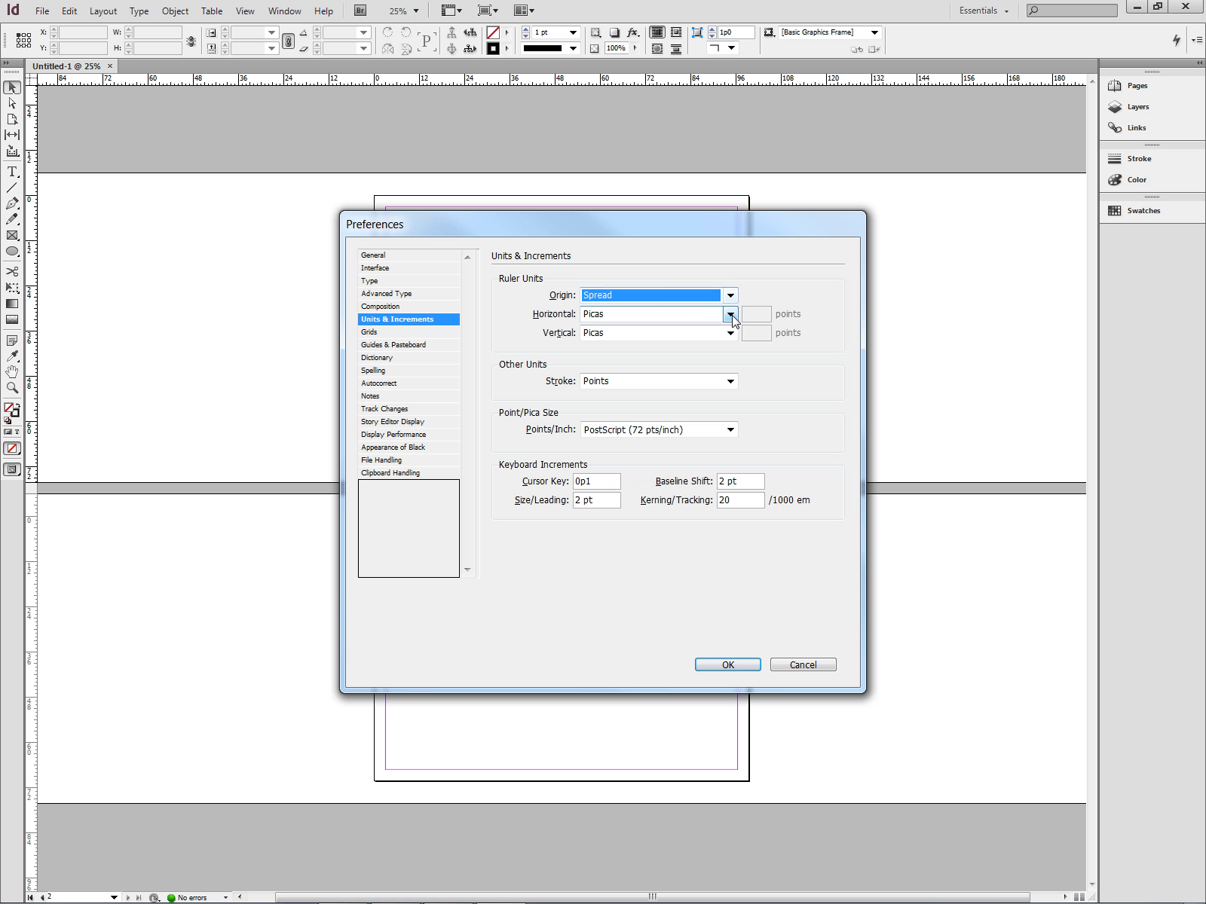
pyautogui.click(732, 314)
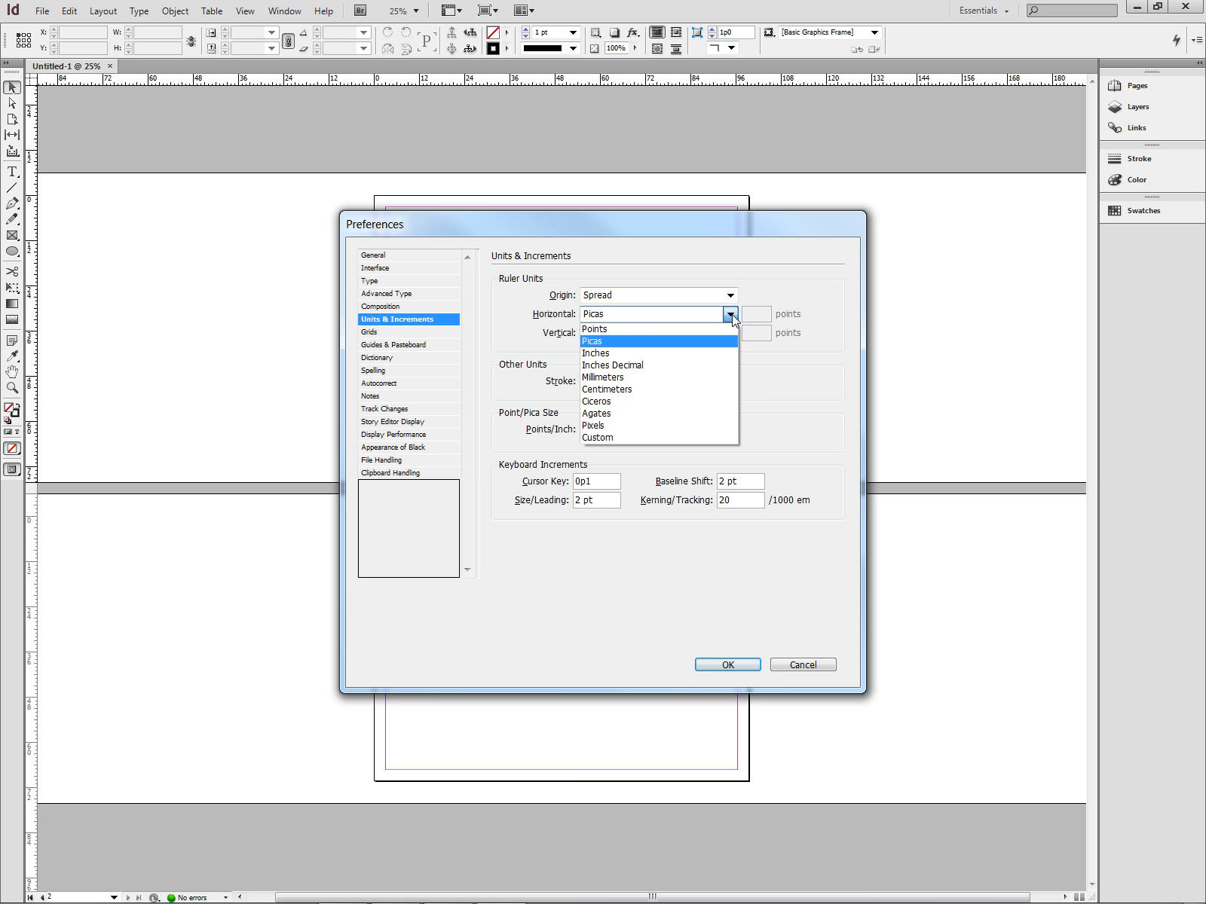
pyautogui.click(609, 379)
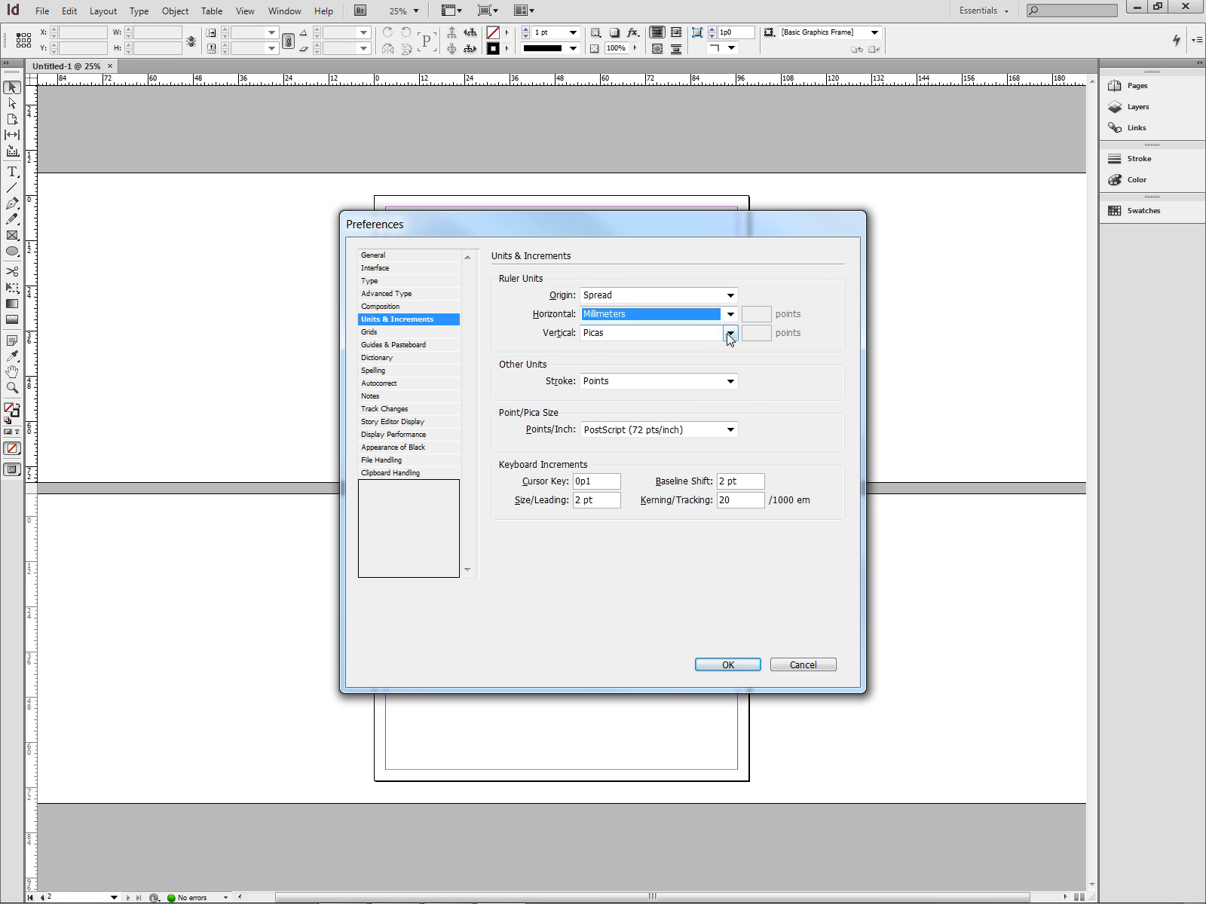
pyautogui.click(731, 334)
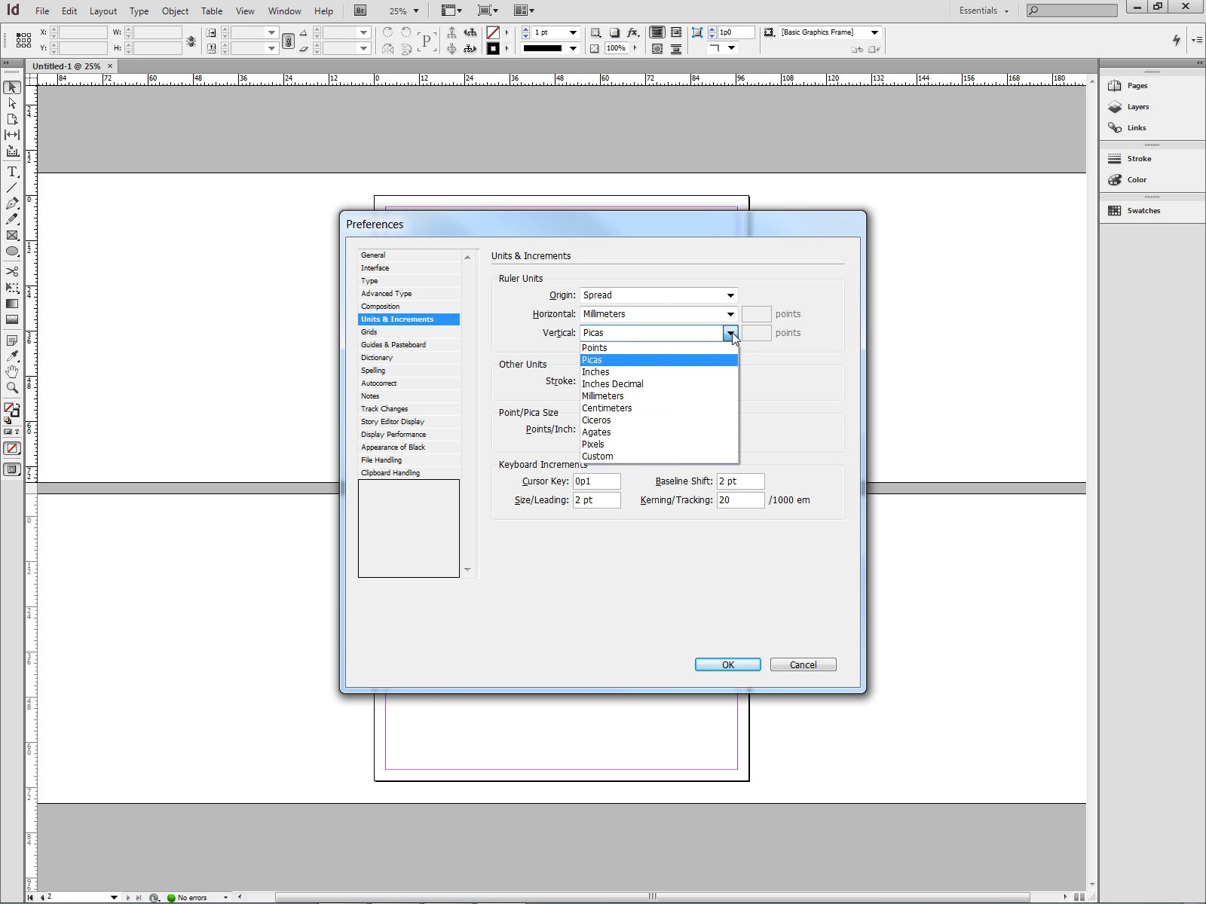
pyautogui.click(728, 396)
pyautogui.click(729, 382)
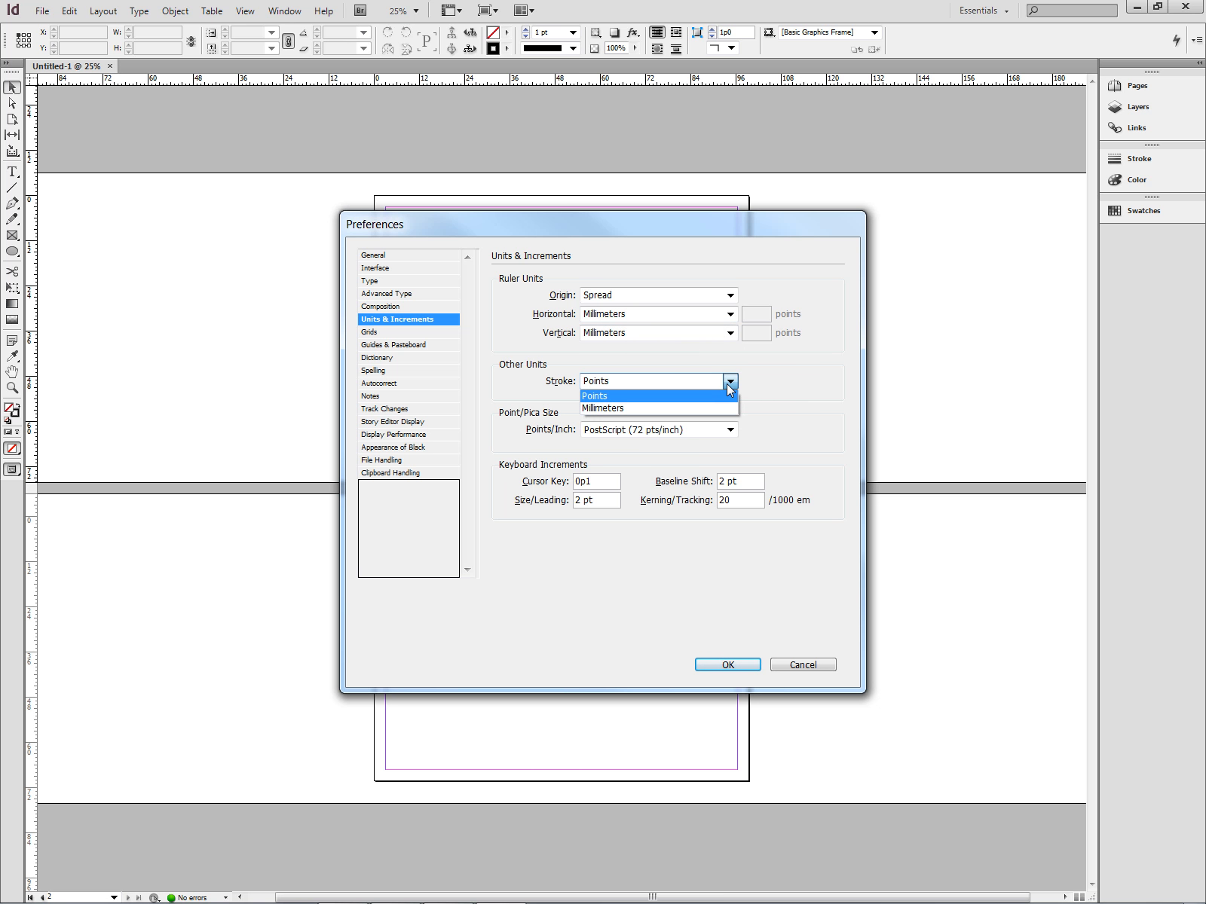
pyautogui.click(726, 407)
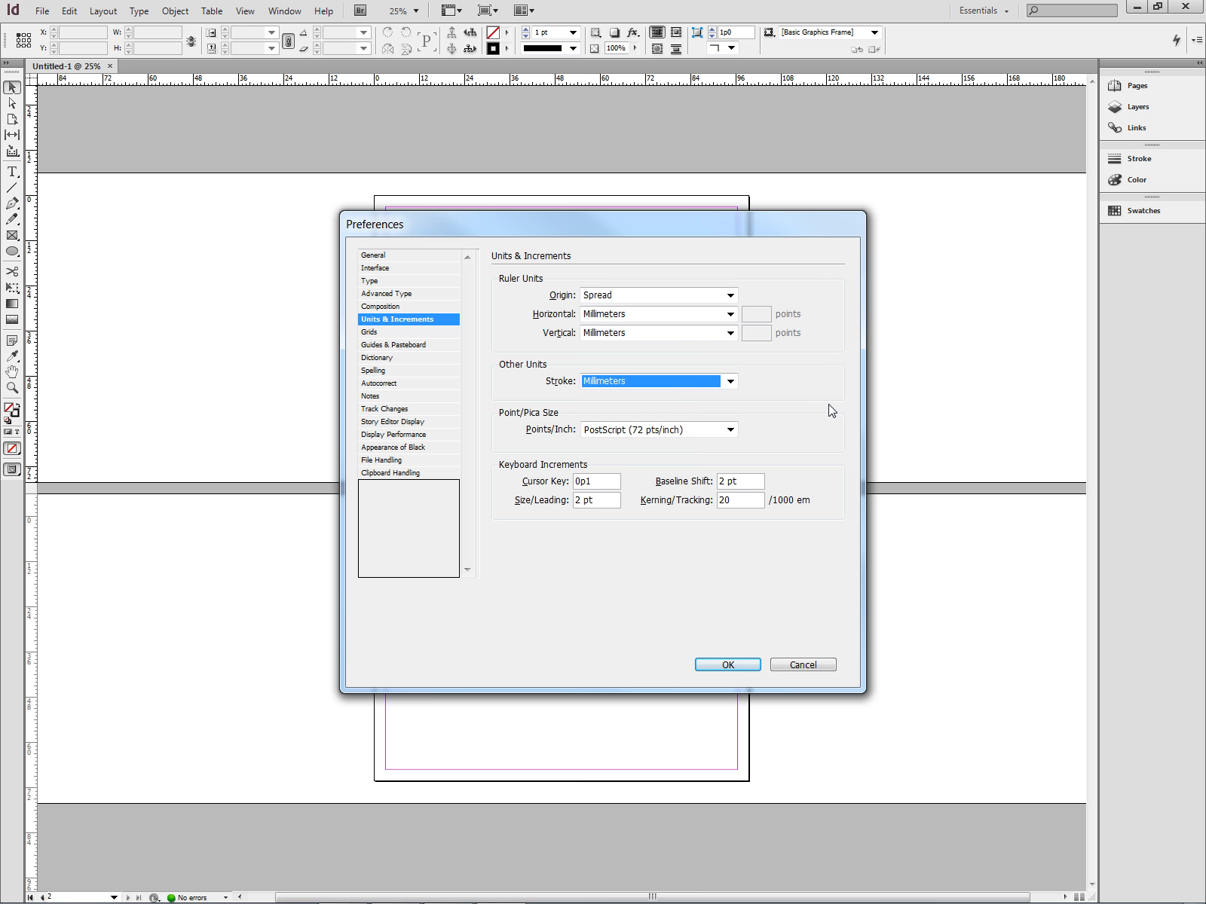
pyautogui.click(727, 664)
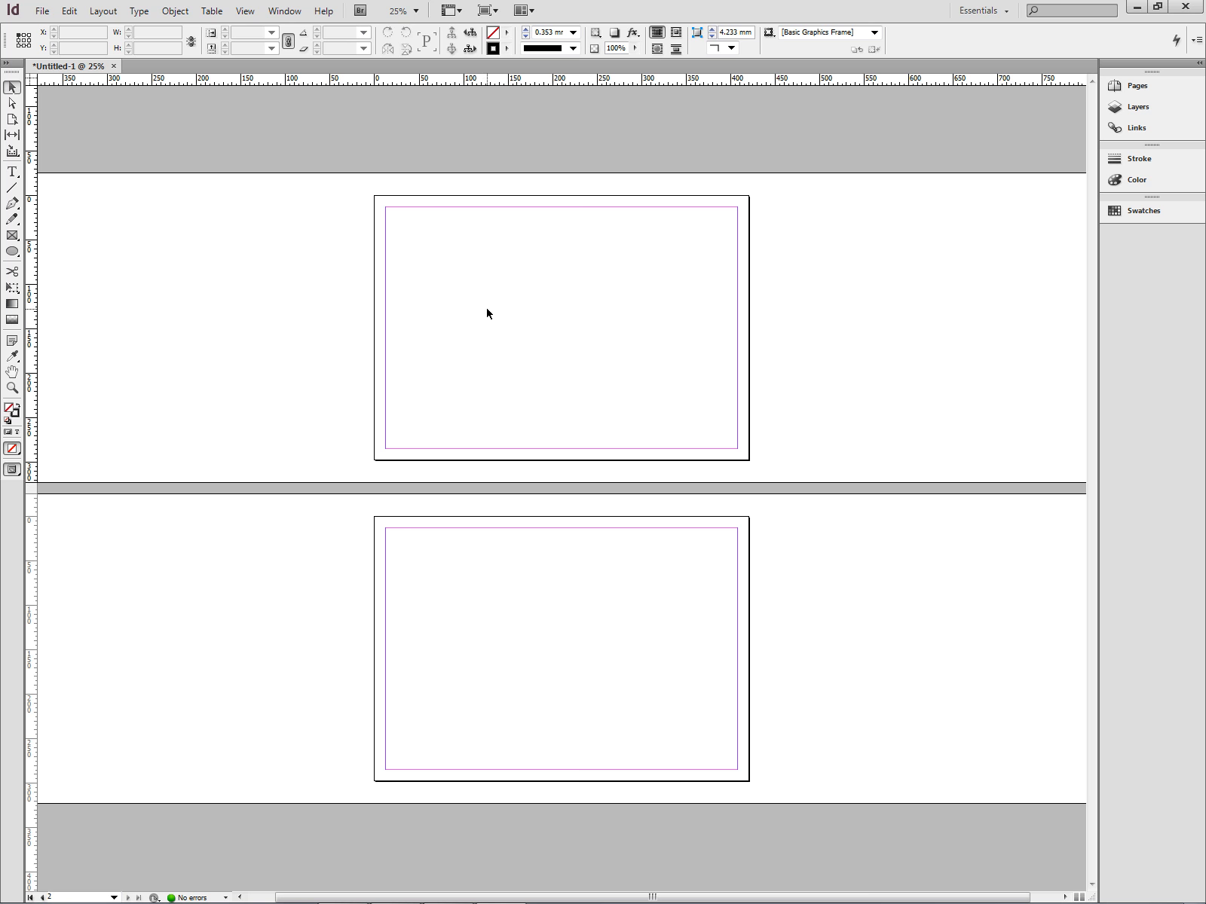
# In Layout > Margins and Columns, enter a top margin of 10 and link all four margins.
pyautogui.click(69, 15)
pyautogui.moveTo(92, 16)
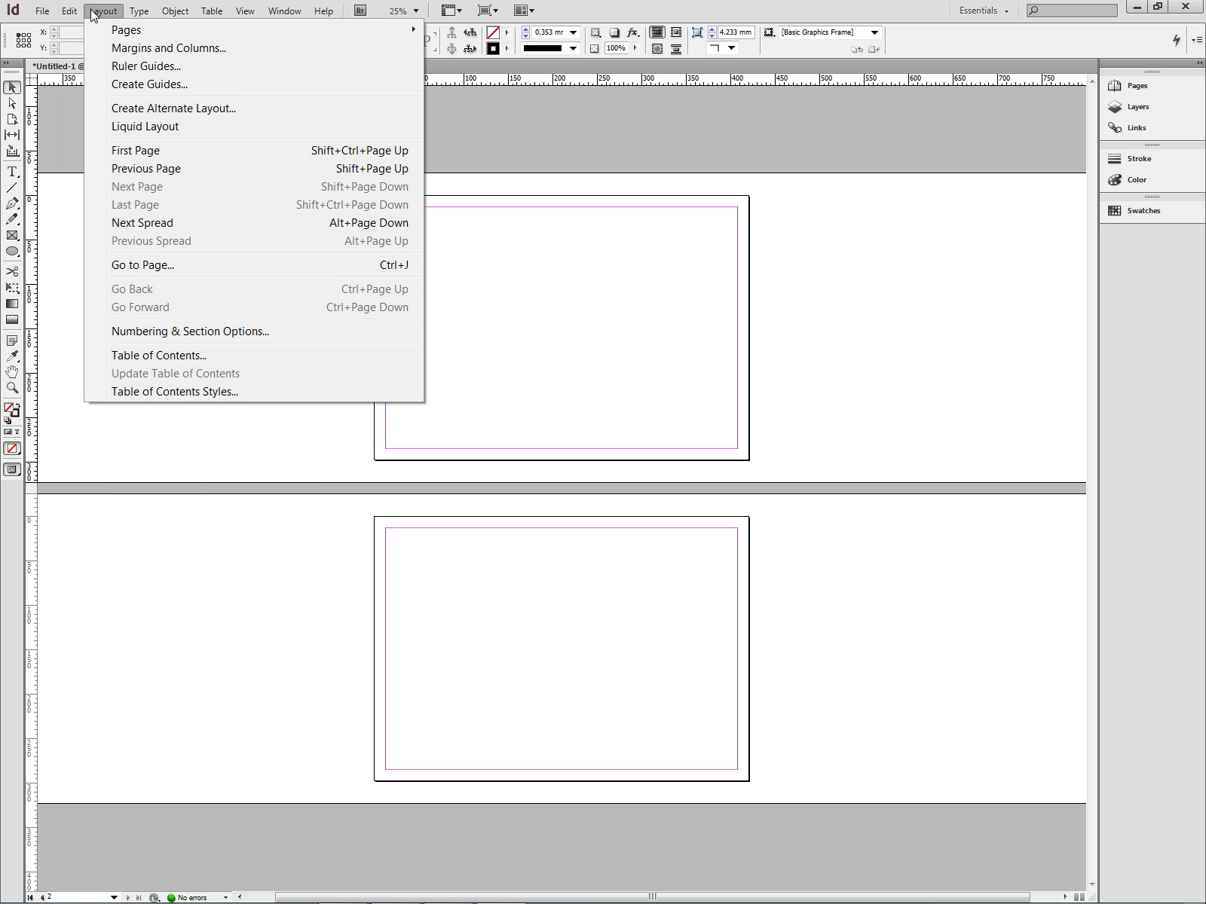
pyautogui.click(92, 15)
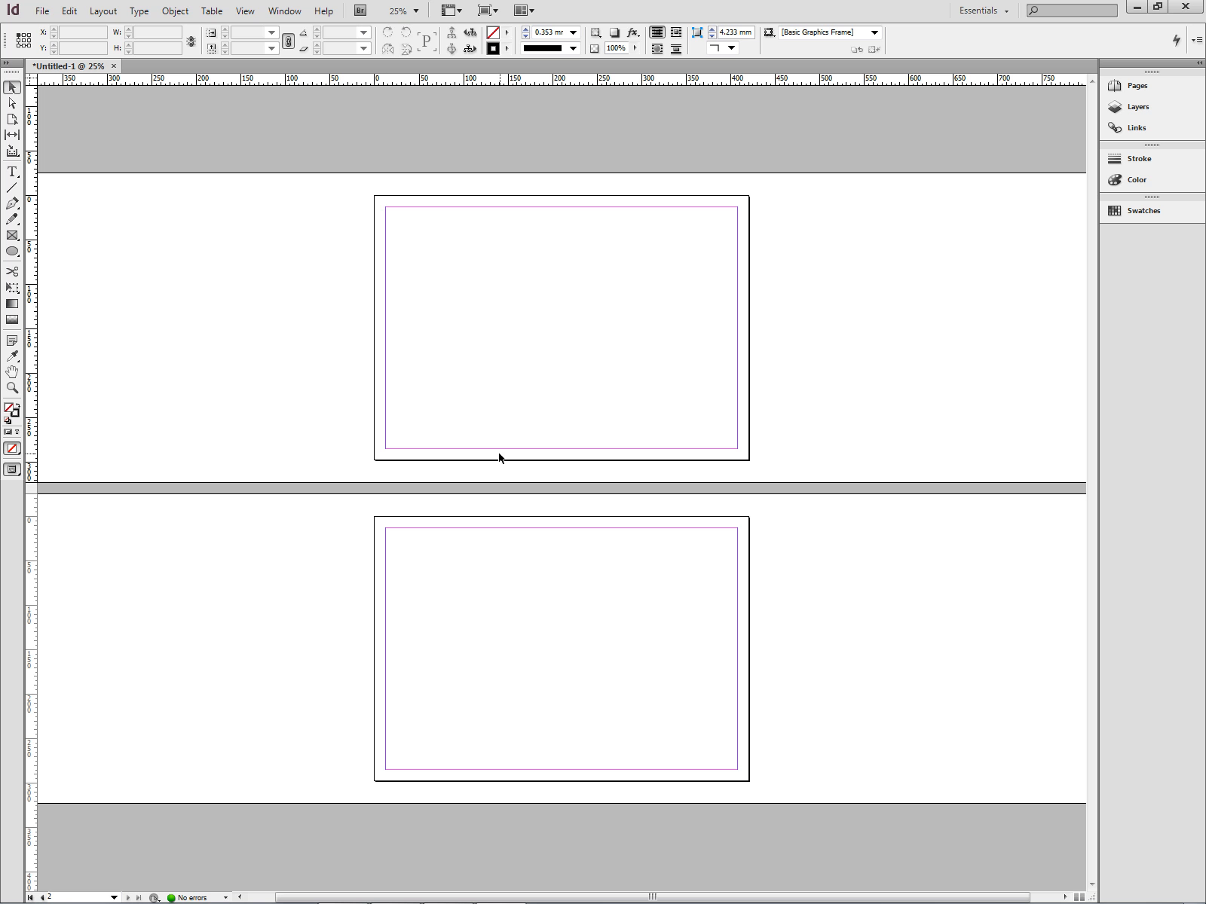
pyautogui.click(106, 12)
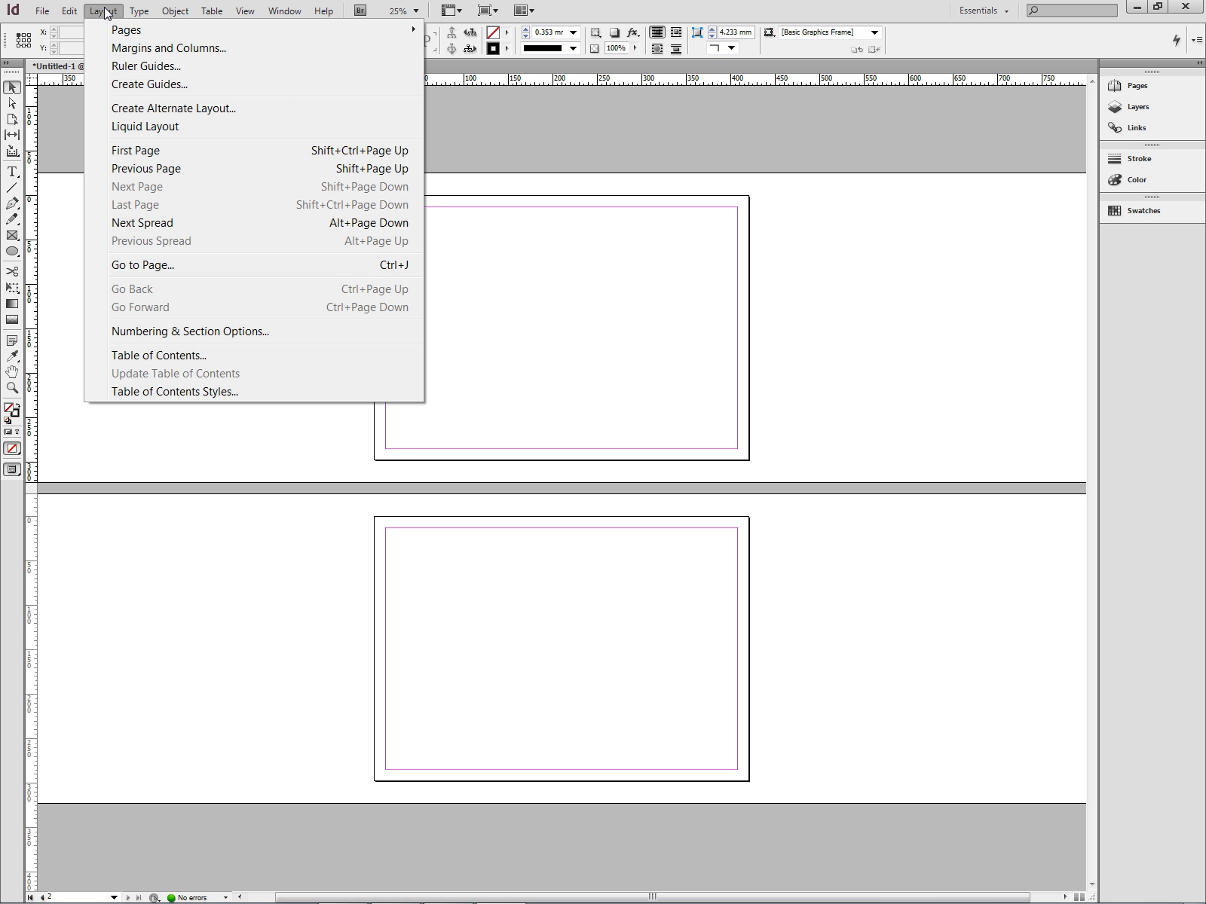
pyautogui.click(137, 48)
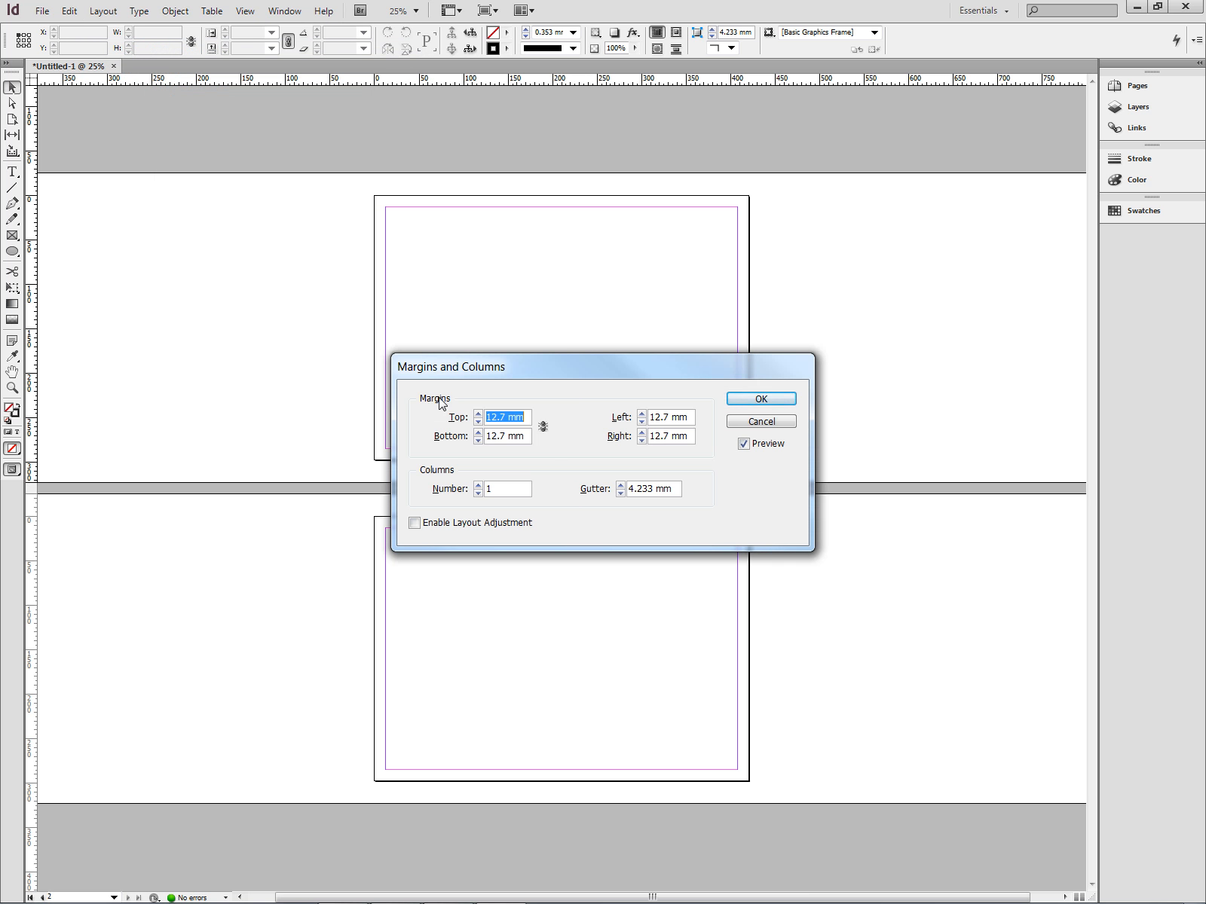
pyautogui.click(503, 417)
pyautogui.moveTo(503, 417); pyautogui.dragTo(461, 418)
pyautogui.write('10')
pyautogui.click(543, 428)
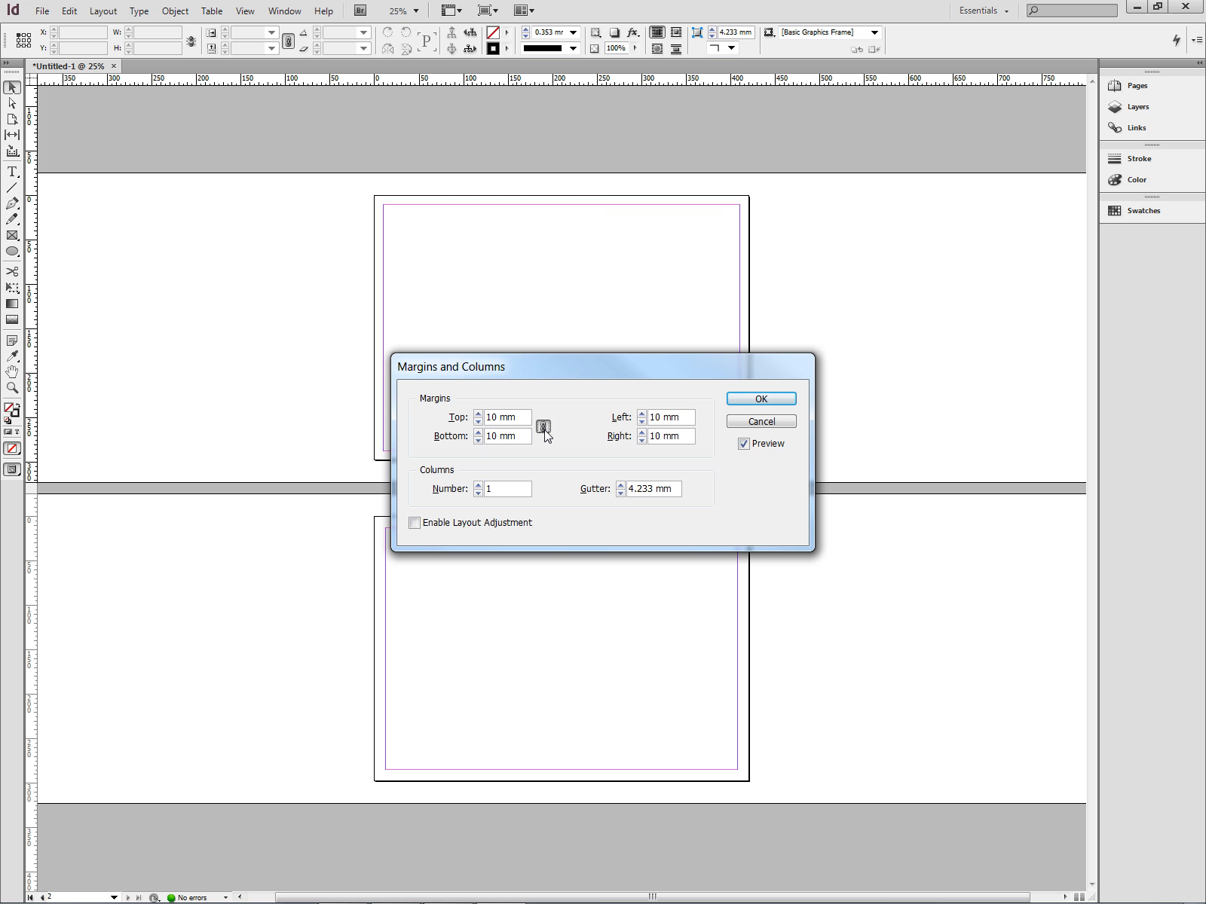
pyautogui.click(488, 419)
pyautogui.click(763, 399)
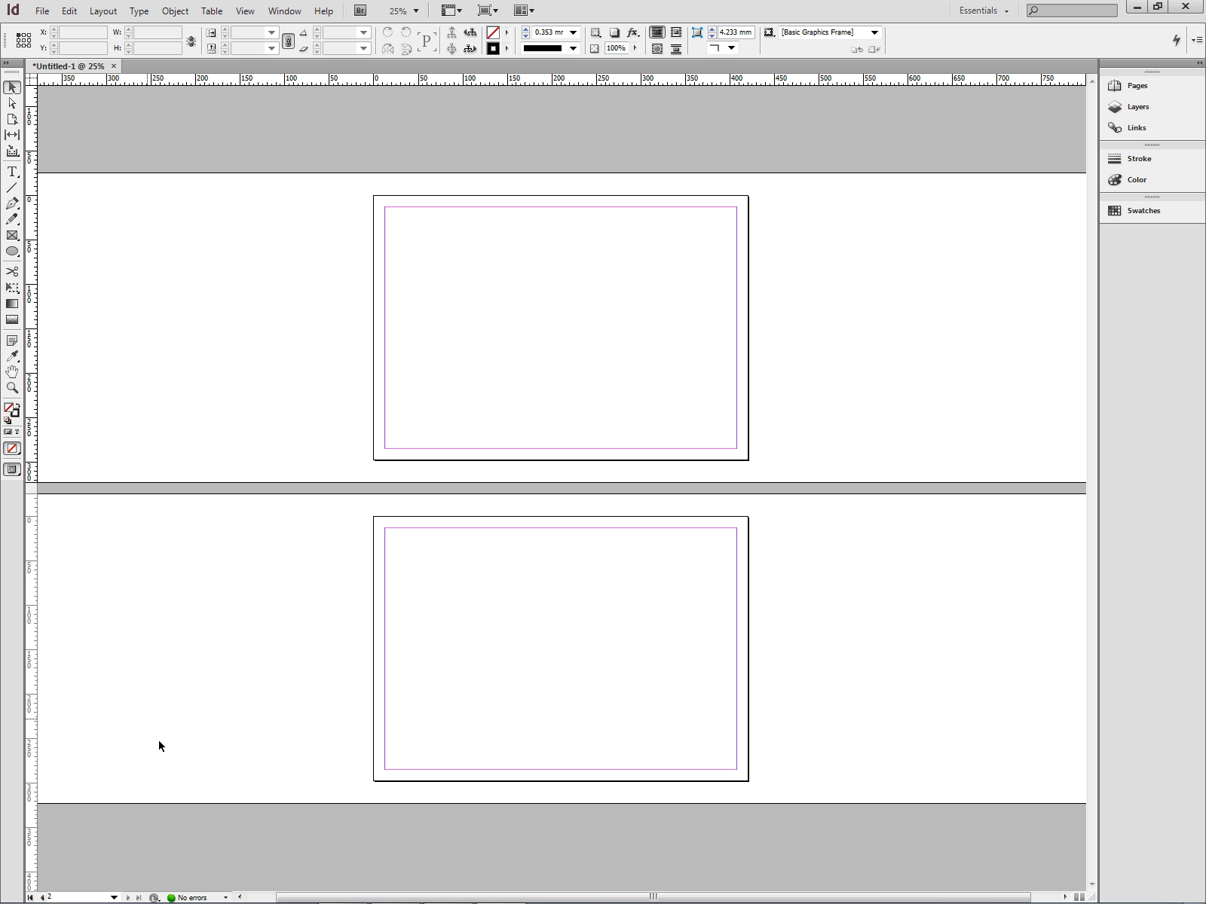
# Switch to the A-Master page using the page list.
pyautogui.click(114, 898)
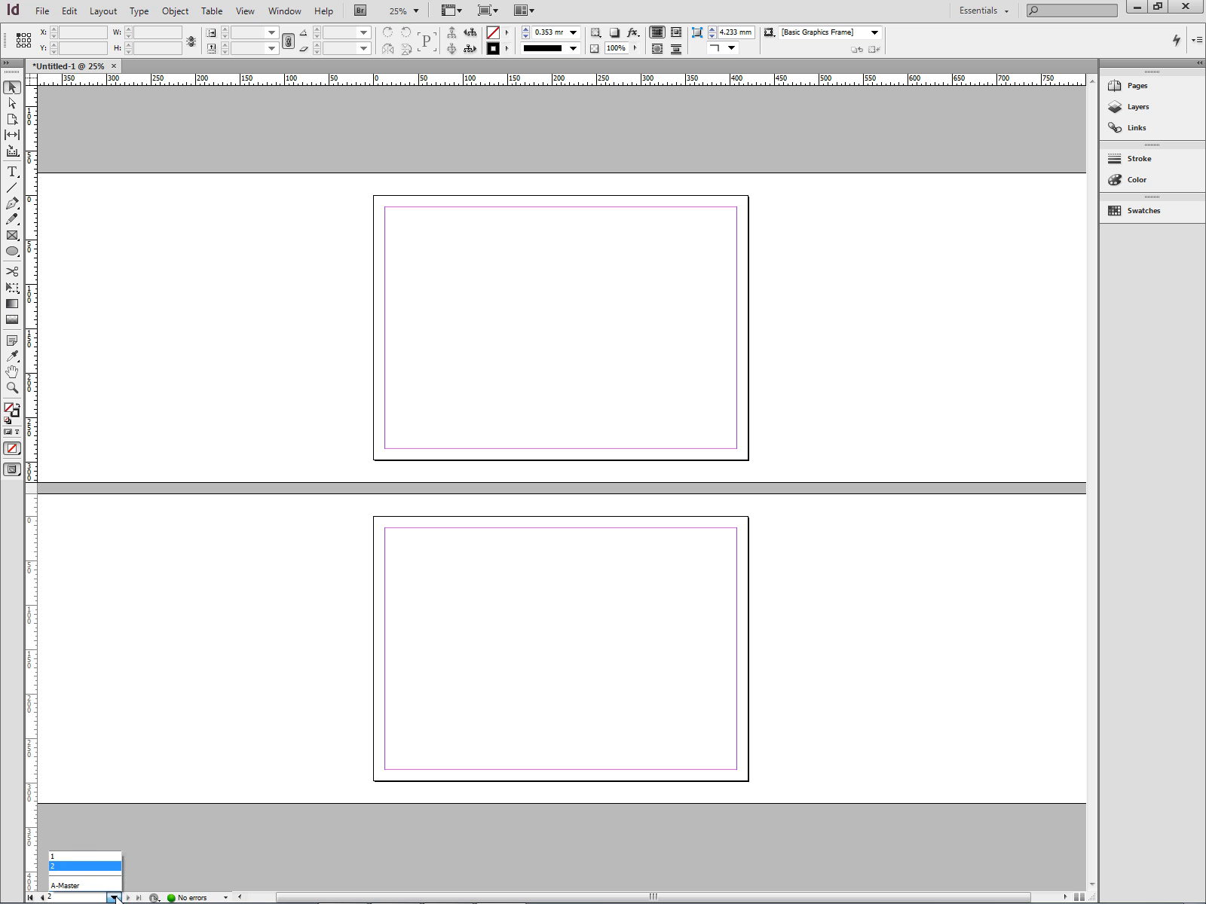
pyautogui.click(73, 887)
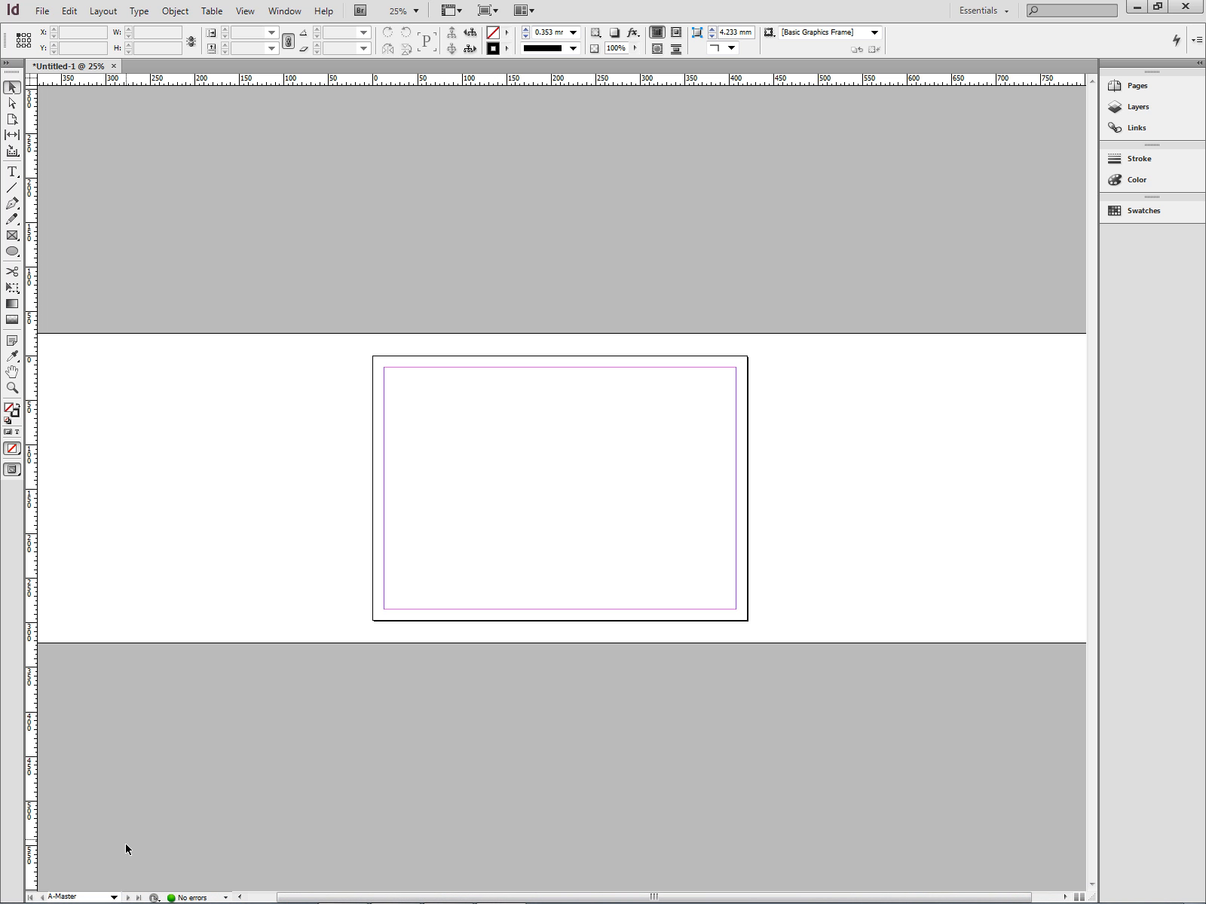
pyautogui.click(113, 895)
pyautogui.click(75, 880)
# Give the master 10 mm linked margins on all four sides via Margins and Columns.
pyautogui.click(100, 12)
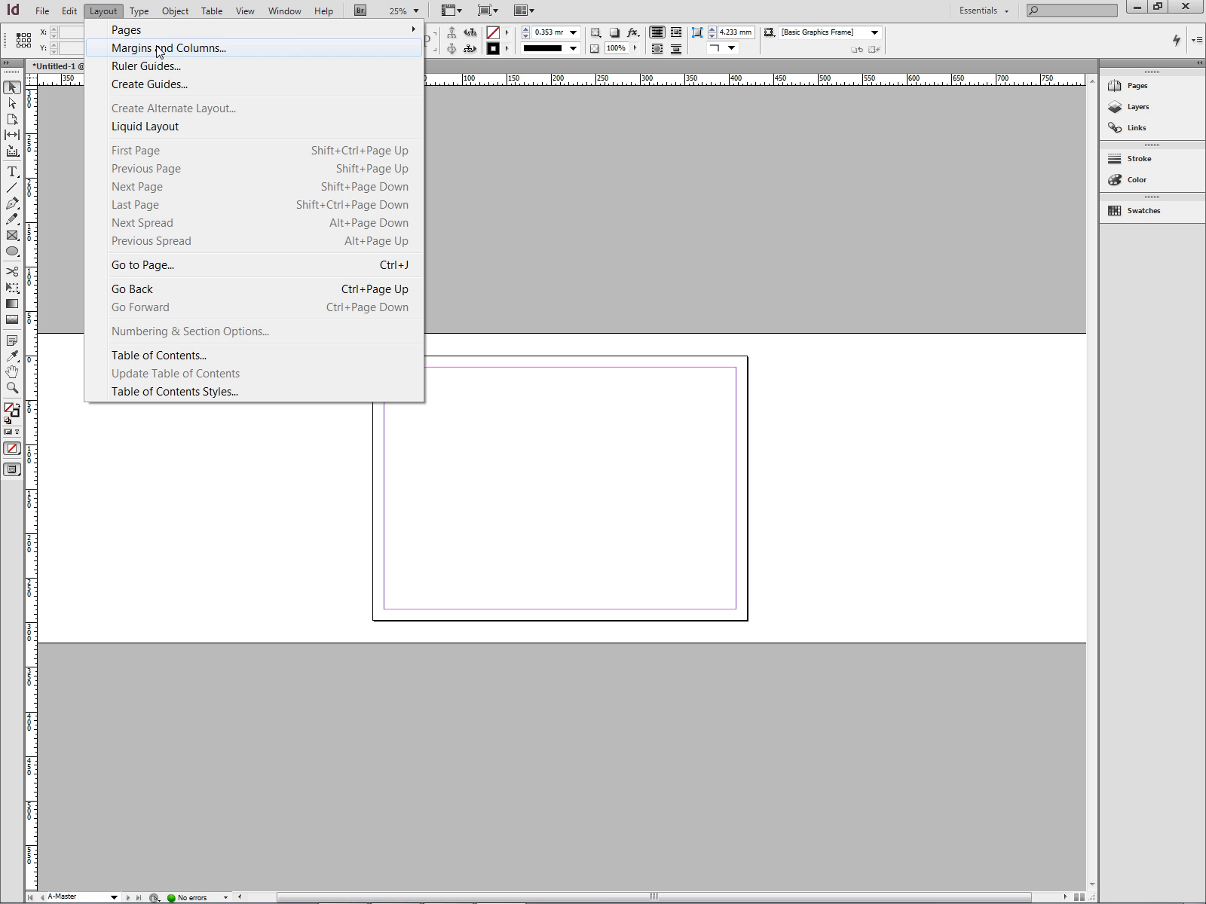
pyautogui.click(158, 49)
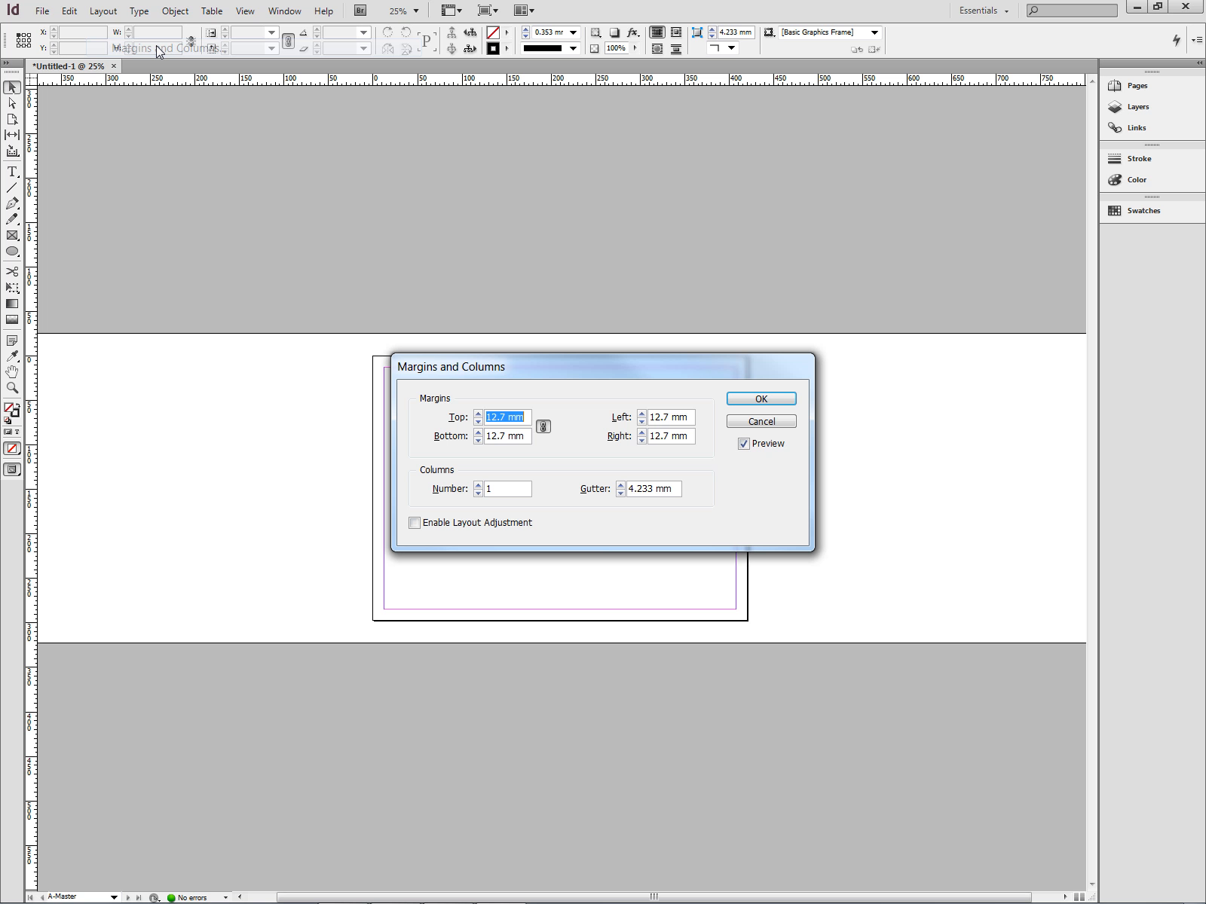
pyautogui.click(478, 414)
pyautogui.click(477, 420)
pyautogui.write('10')
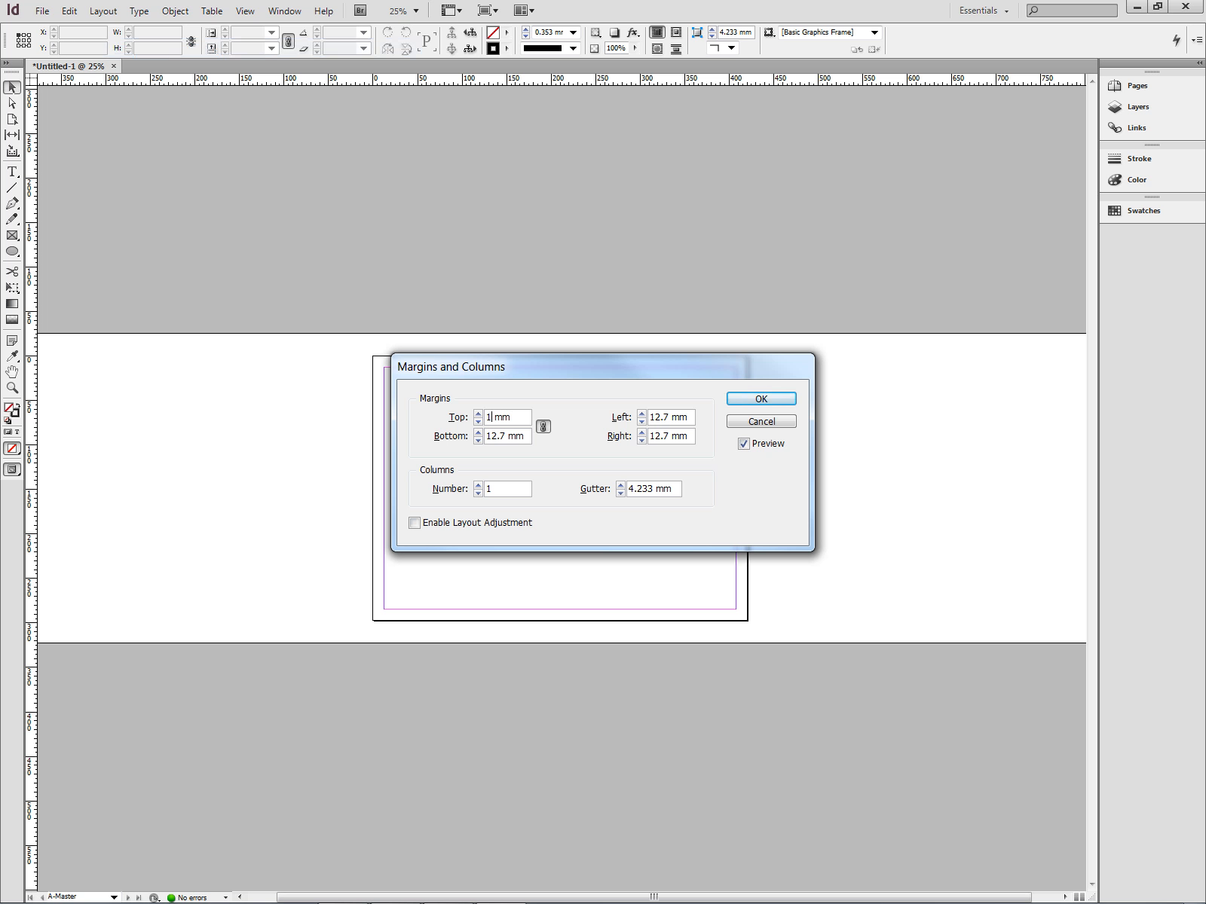
pyautogui.click(543, 427)
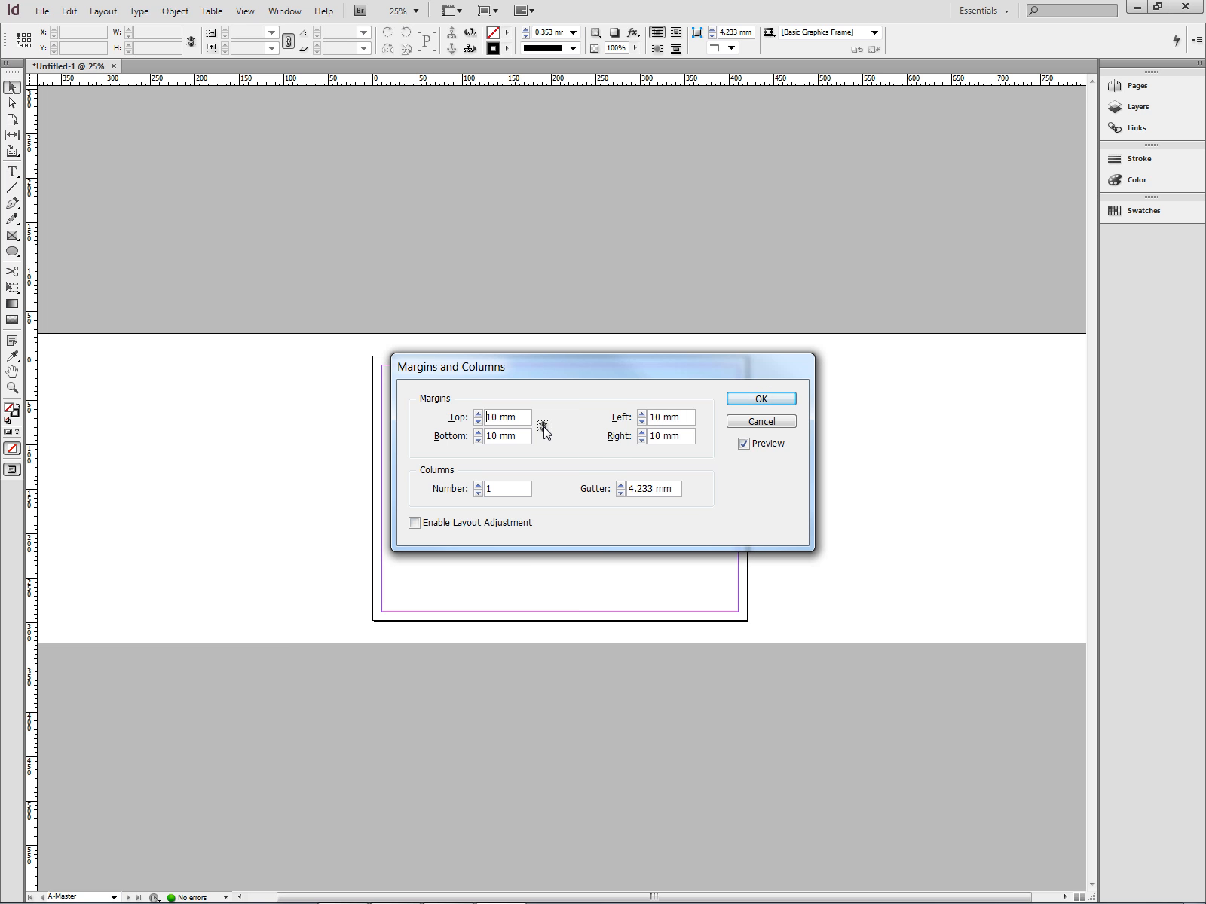
pyautogui.click(757, 401)
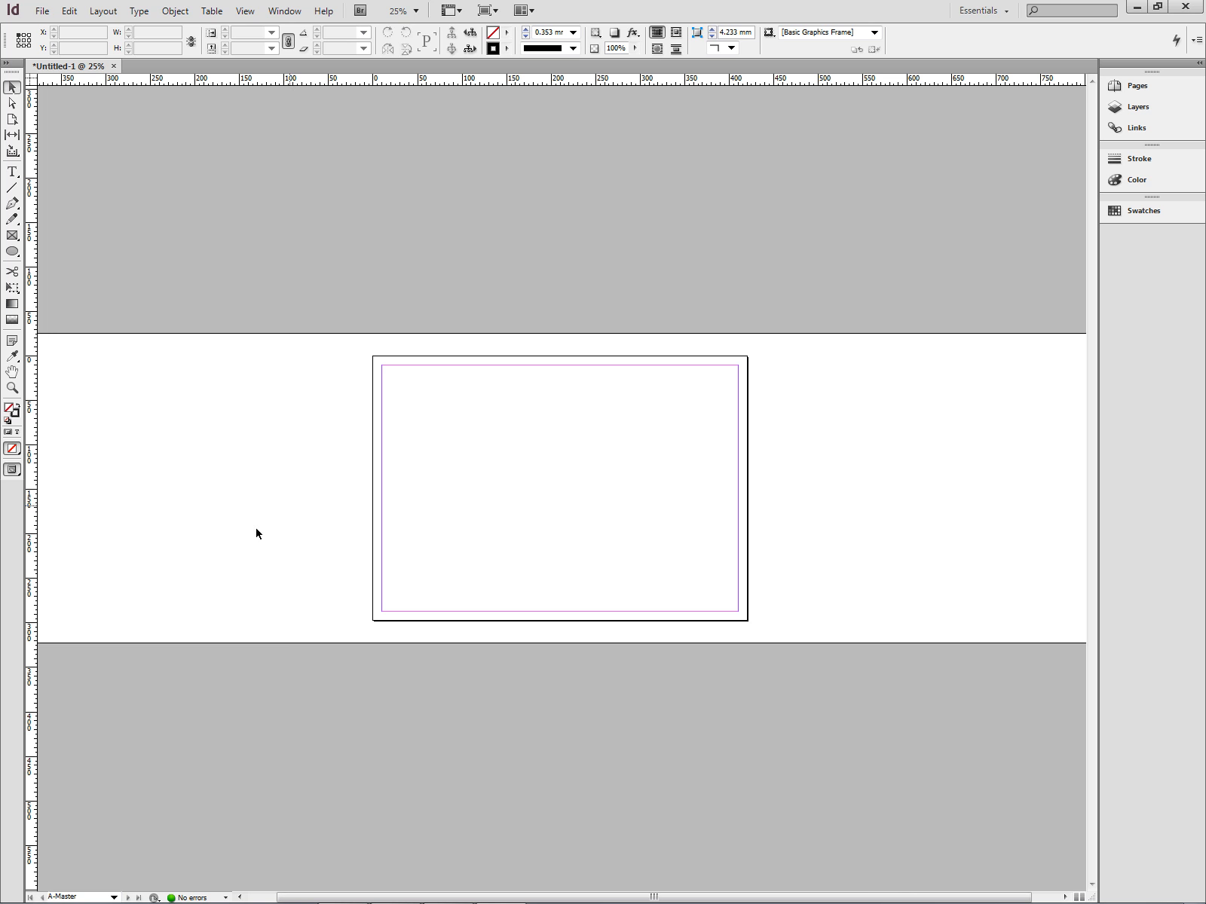
pyautogui.click(113, 898)
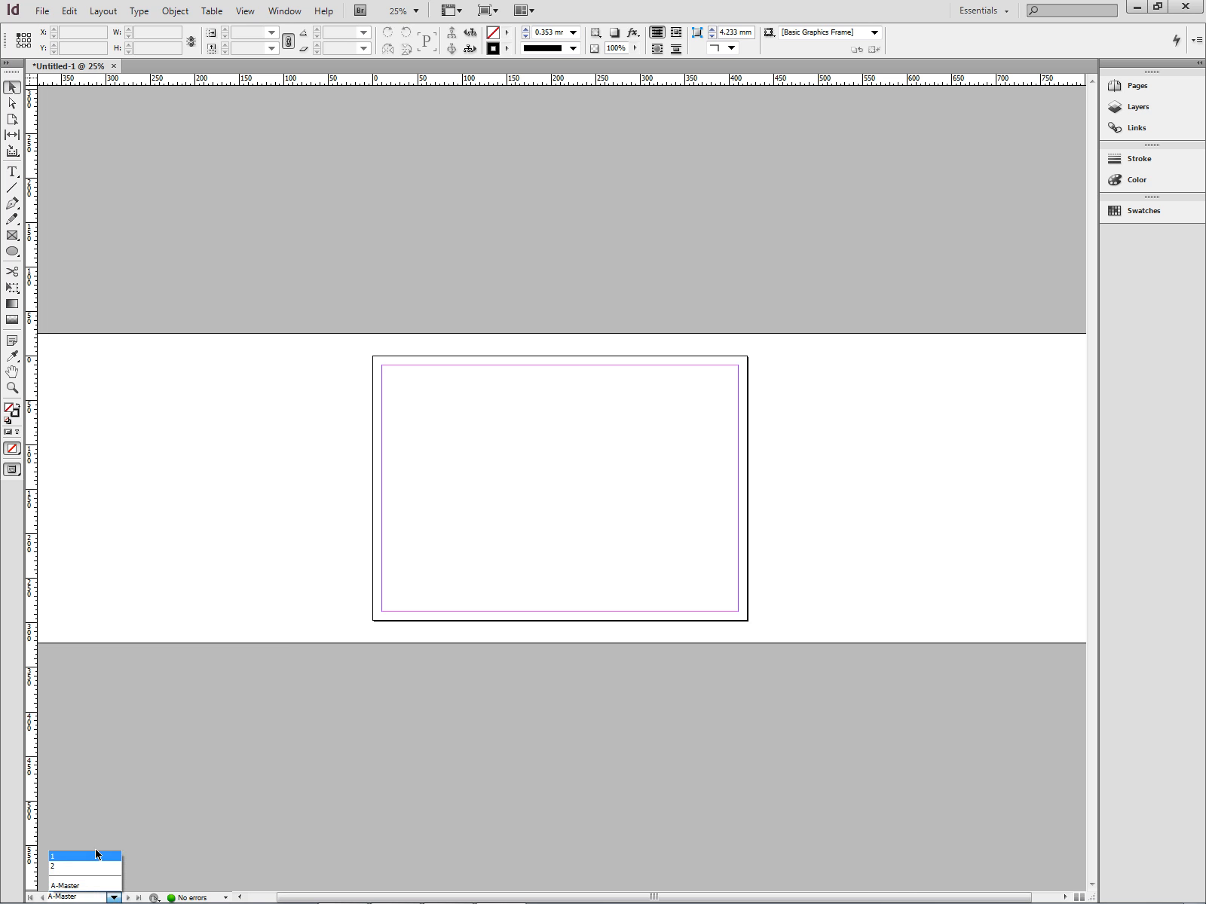
pyautogui.click(75, 866)
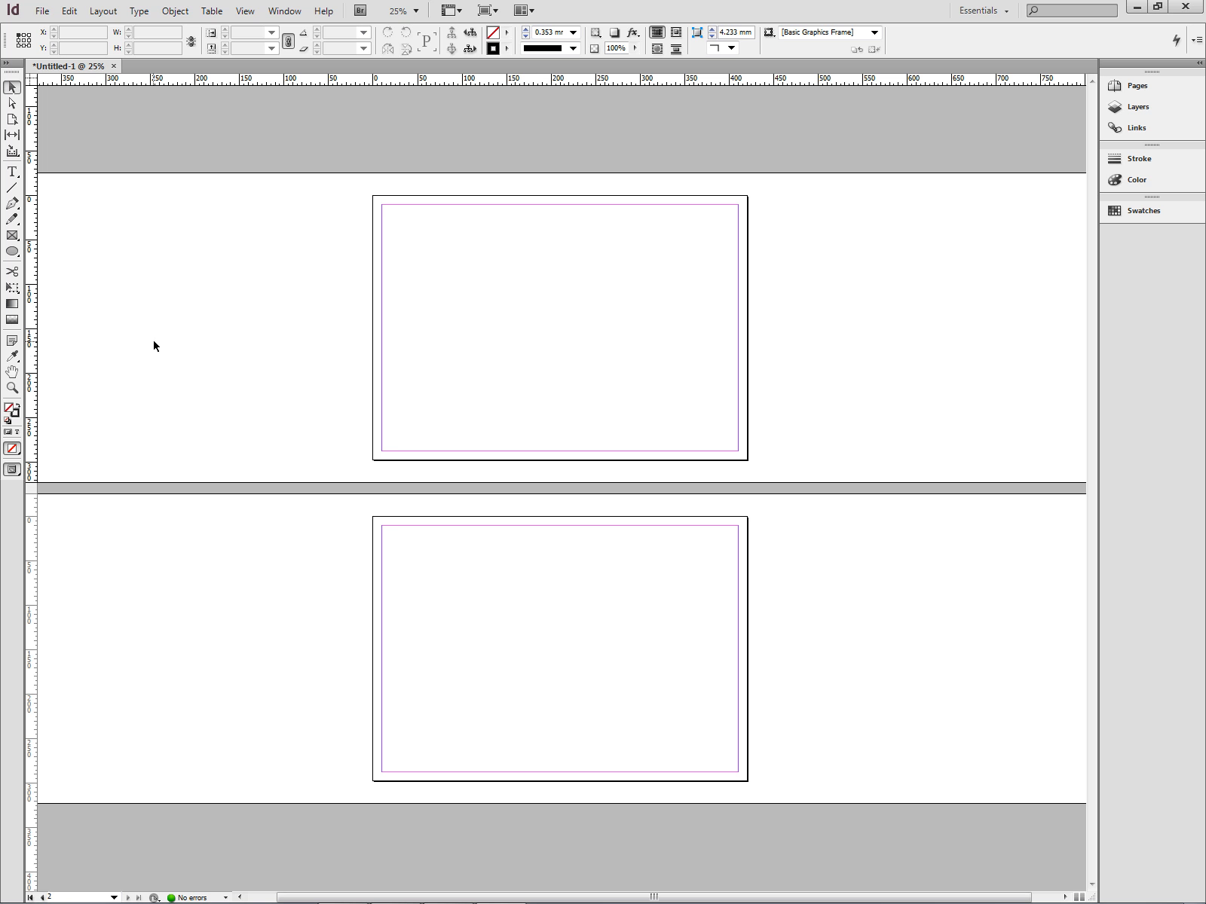
pyautogui.click(113, 898)
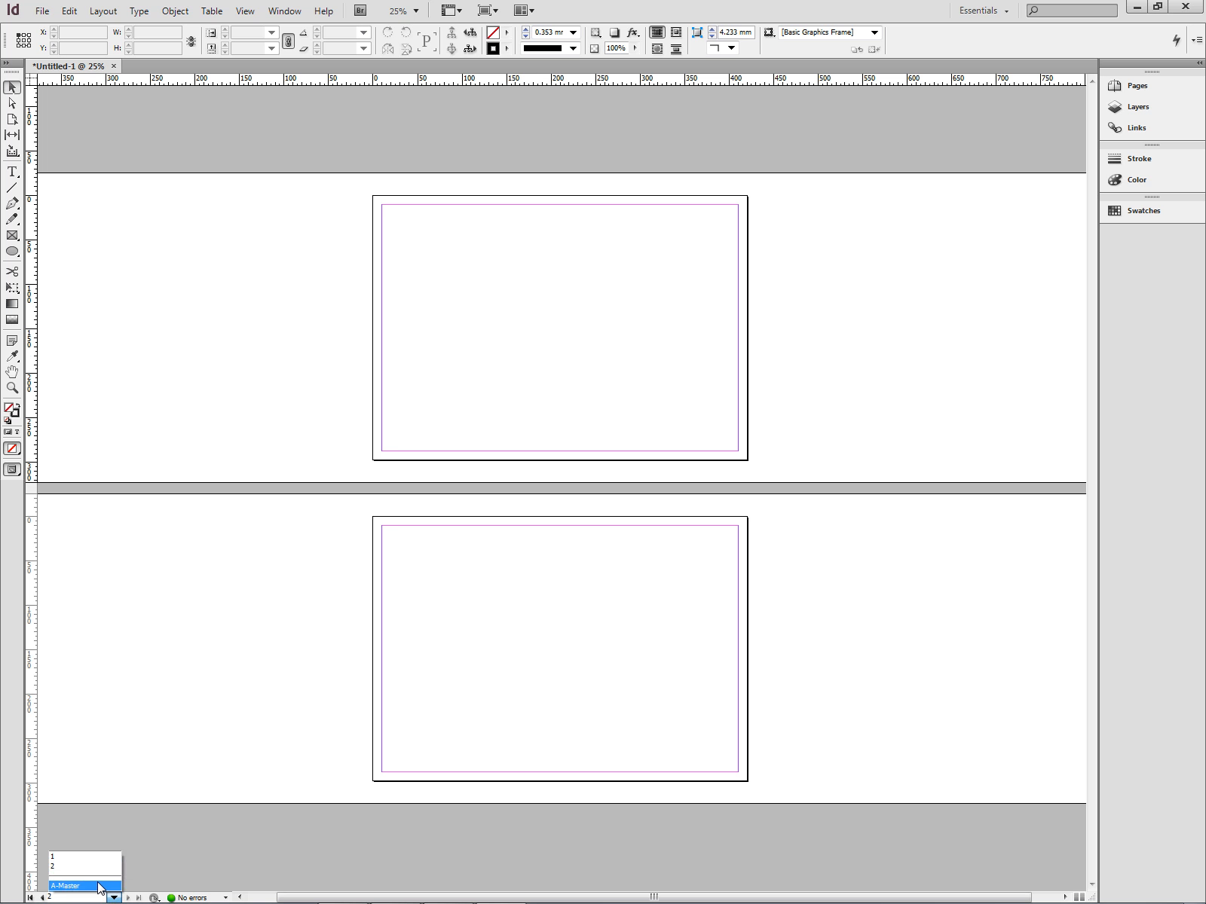
pyautogui.click(83, 886)
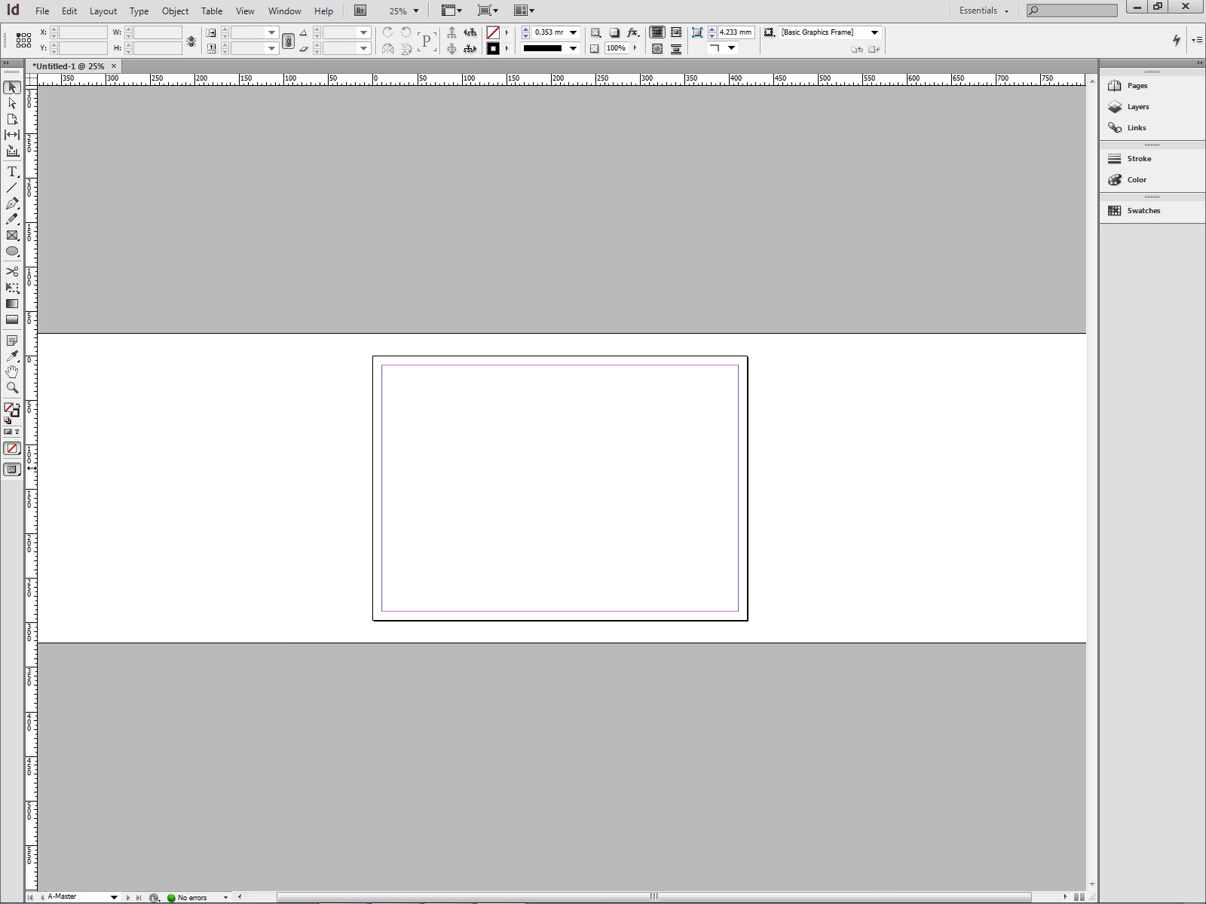
# Drag a vertical guide from the left ruler onto the master page and set its X to 190 mm.
pyautogui.moveTo(31, 468); pyautogui.dragTo(551, 479)
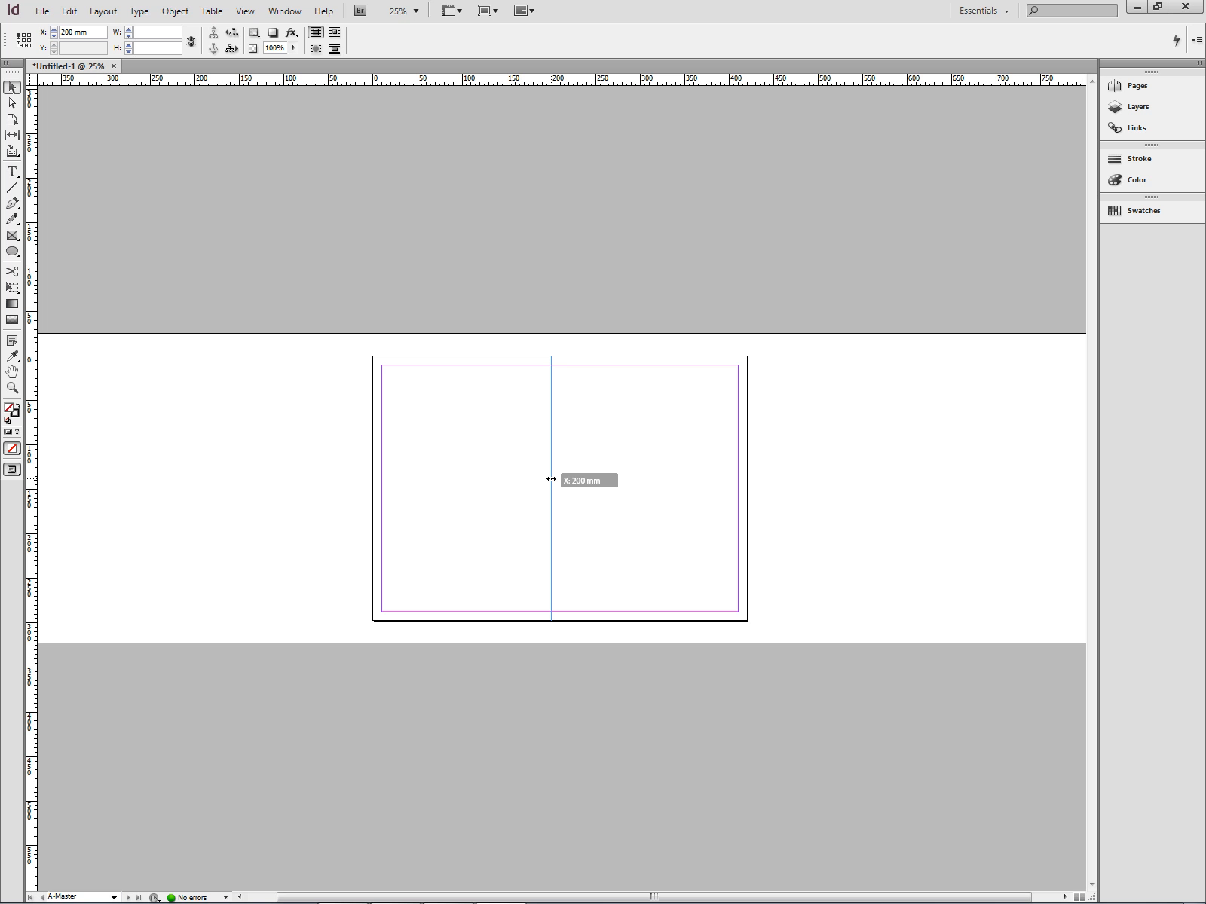
pyautogui.moveTo(551, 478); pyautogui.dragTo(560, 480)
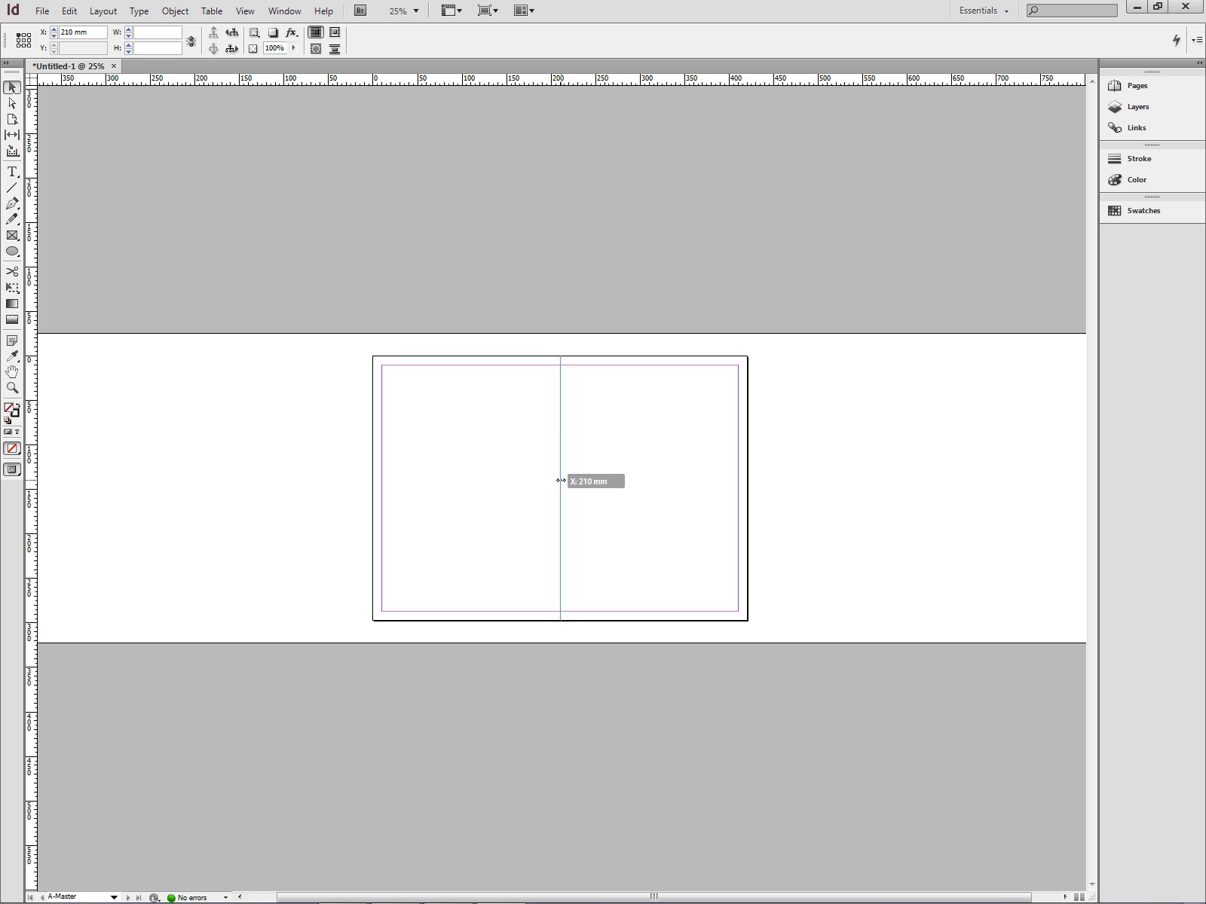
pyautogui.moveTo(561, 480); pyautogui.dragTo(561, 482)
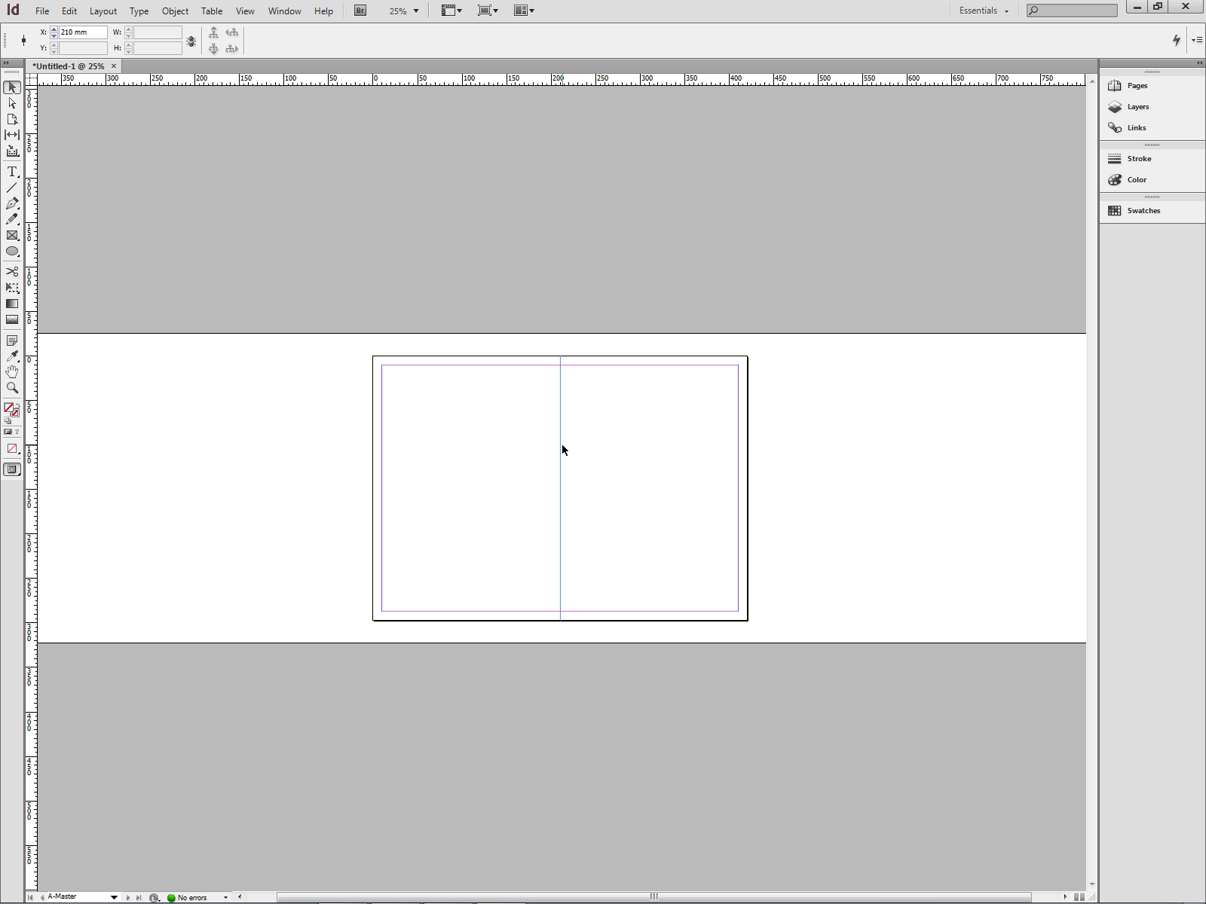
pyautogui.doubleClick(74, 32)
pyautogui.write('190')
pyautogui.press('Return')
# Reselect the vertical guide and correct its X position to 210 mm.
pyautogui.click(603, 497)
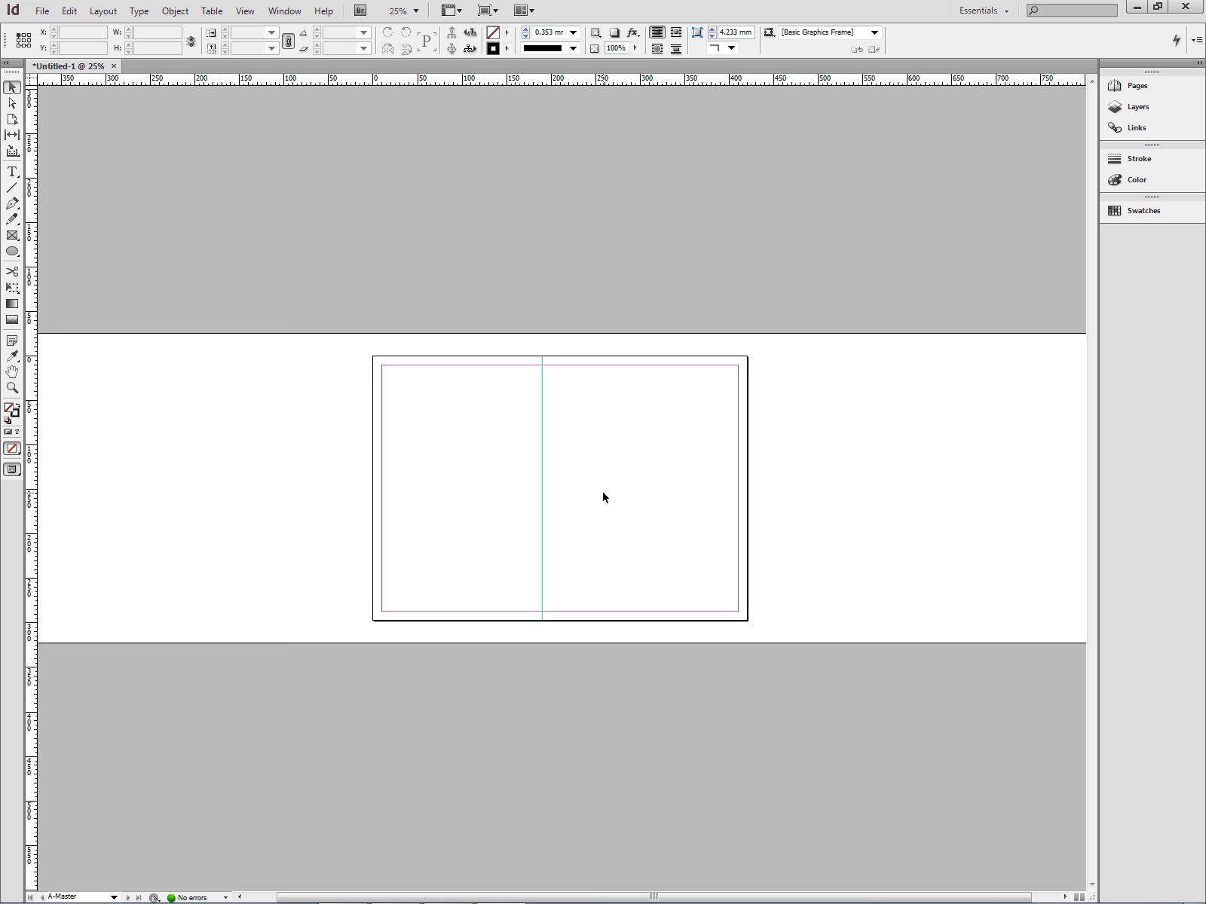
pyautogui.click(543, 494)
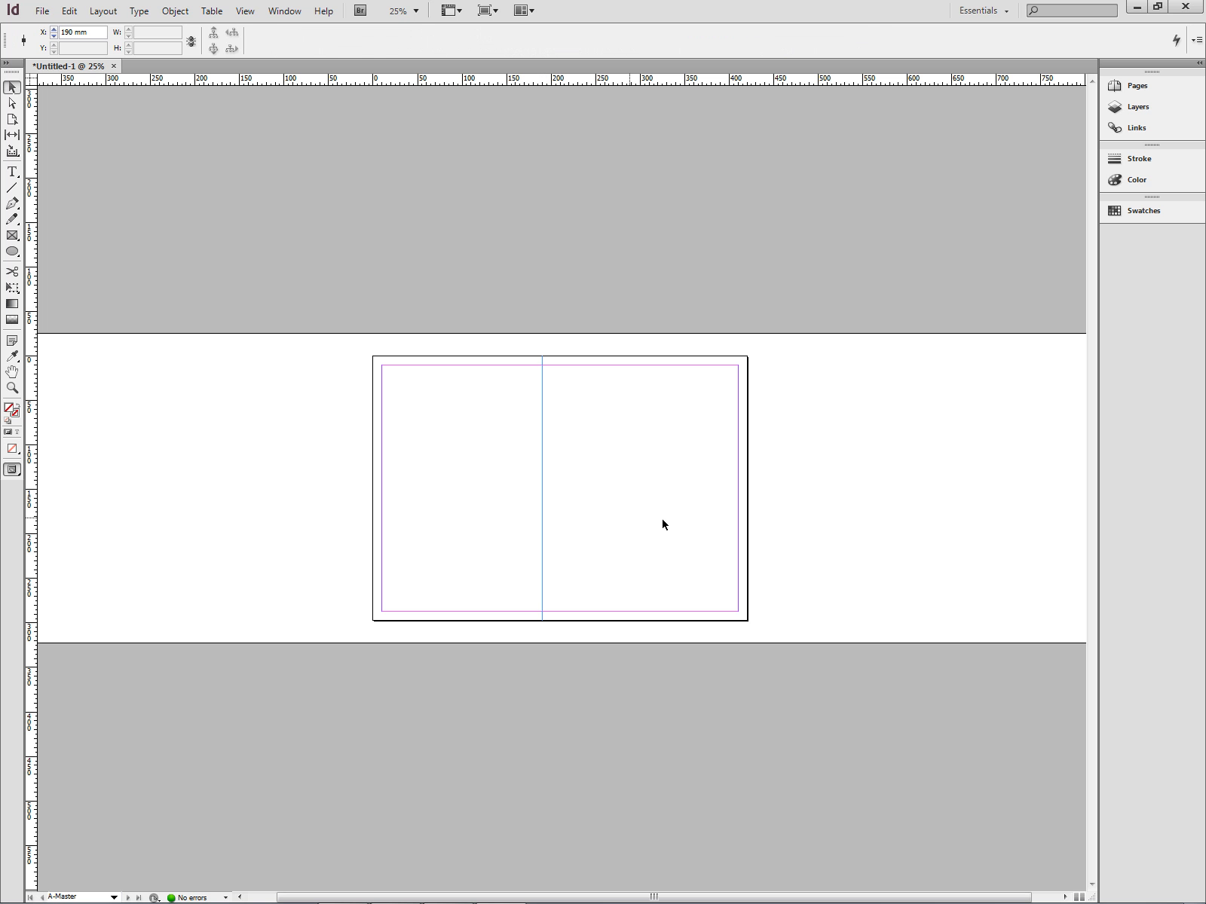
pyautogui.doubleClick(67, 33)
pyautogui.write('210')
pyautogui.press('Return')
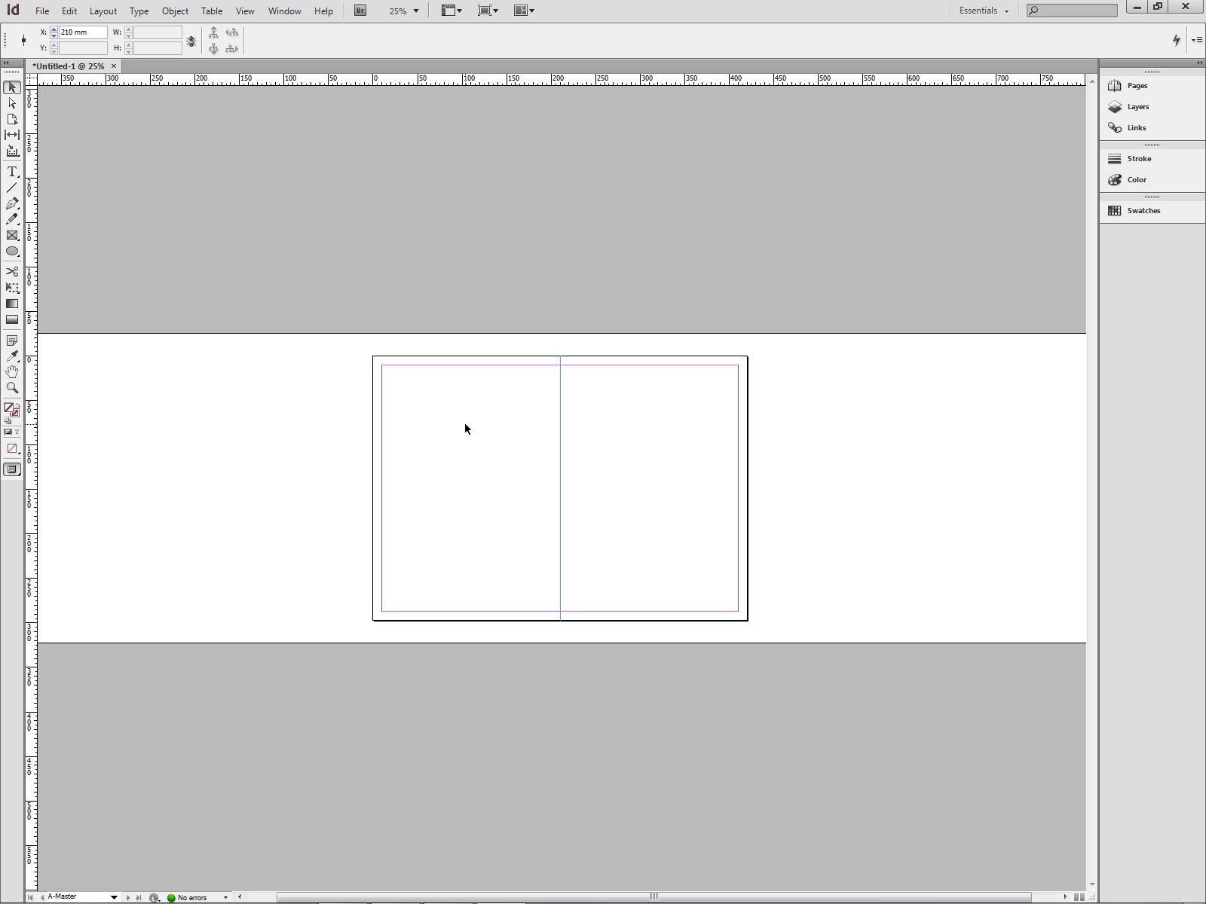
pyautogui.click(1145, 87)
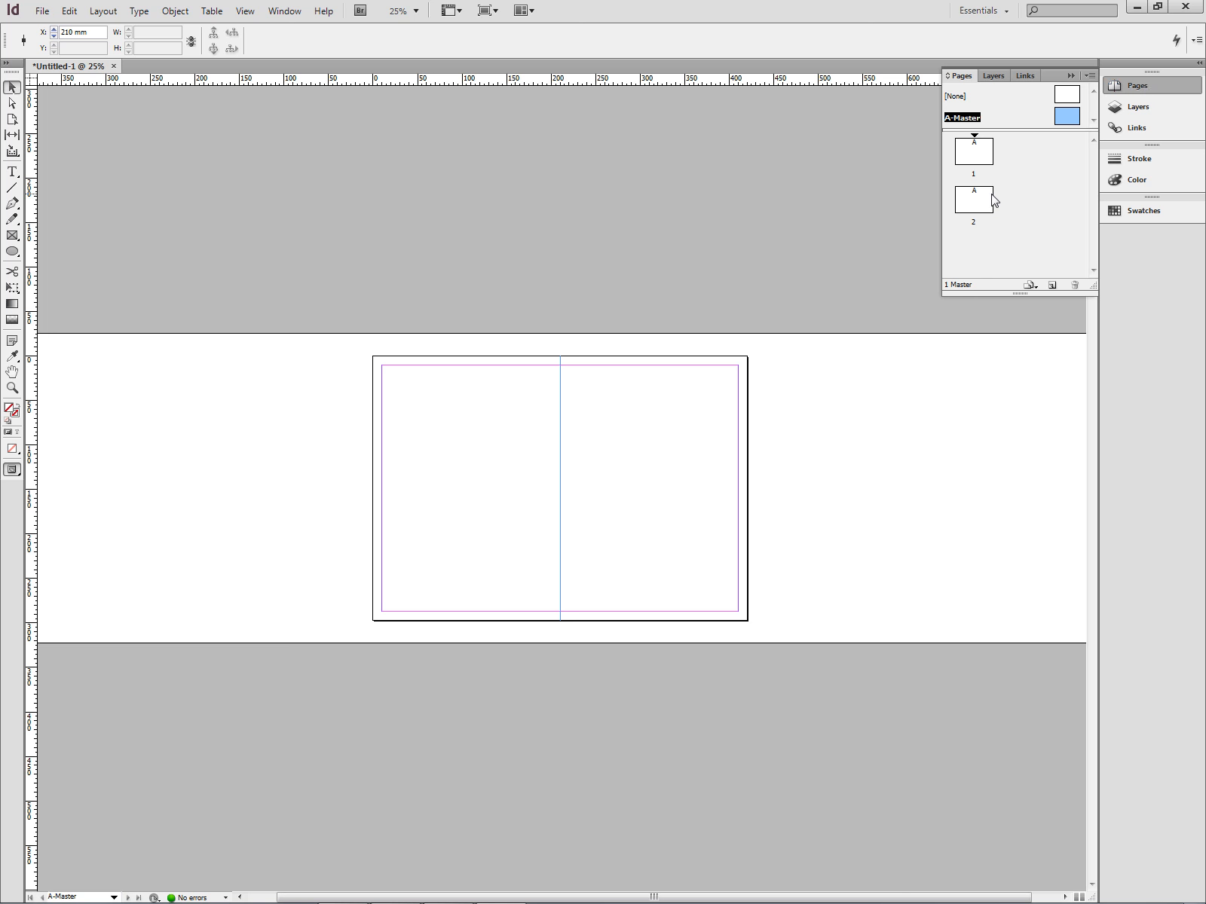
pyautogui.click(1135, 87)
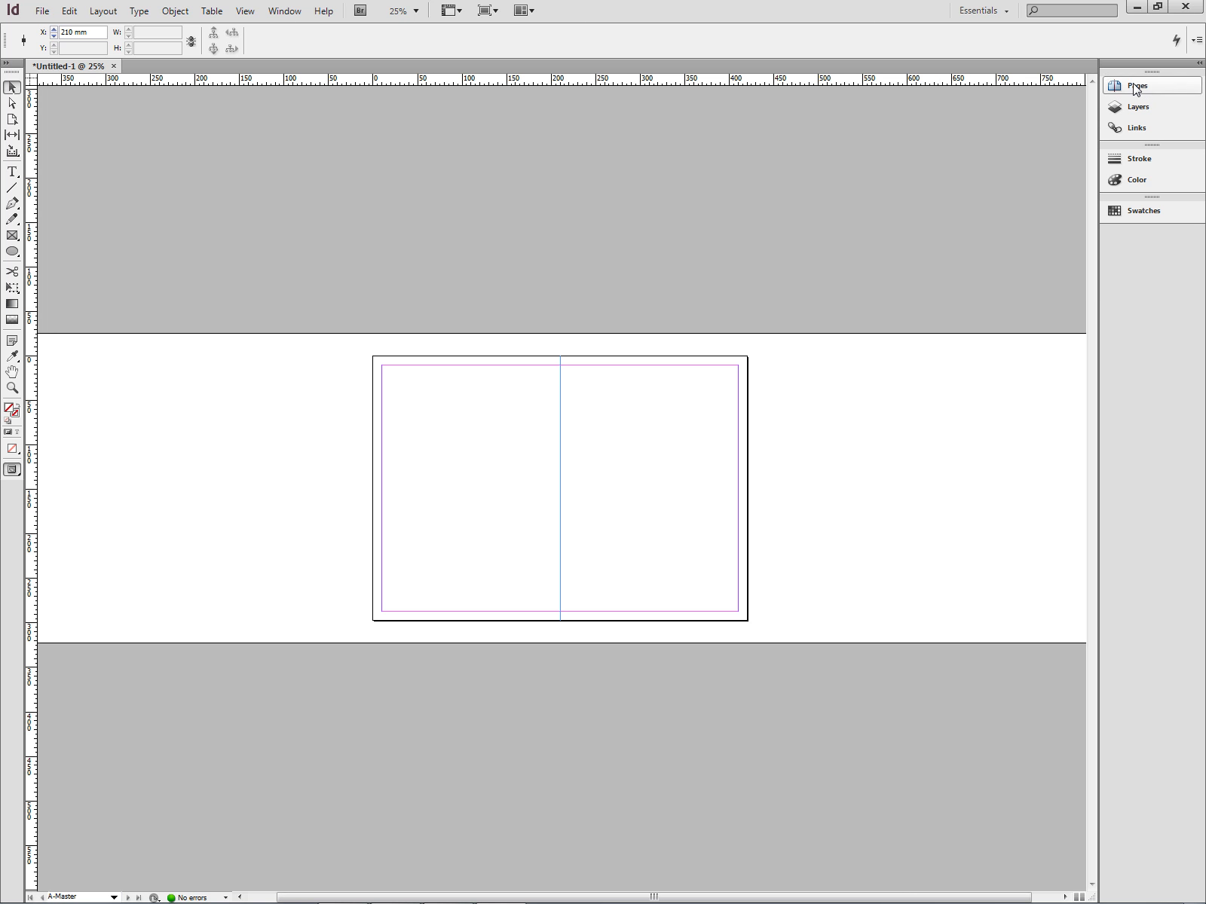
pyautogui.click(1136, 128)
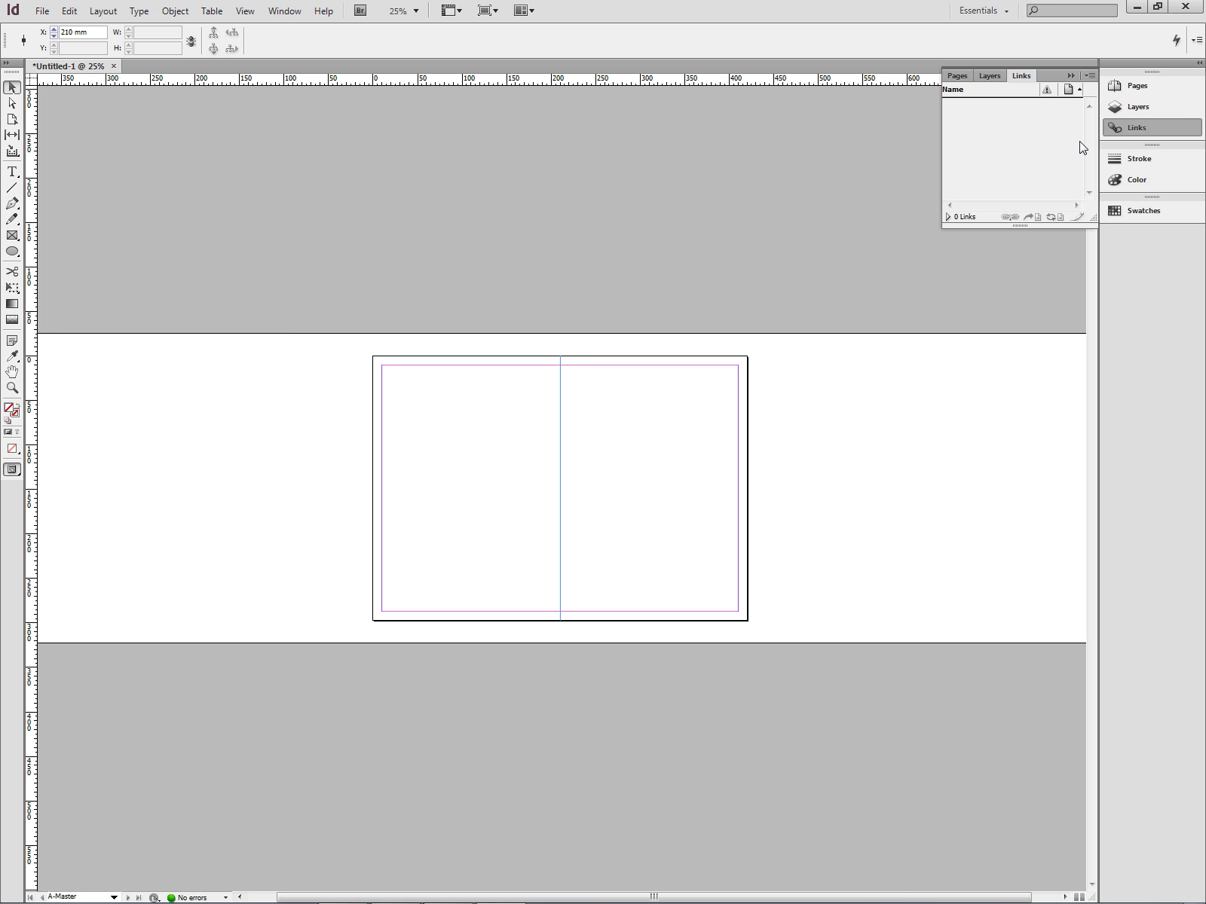
pyautogui.click(1131, 130)
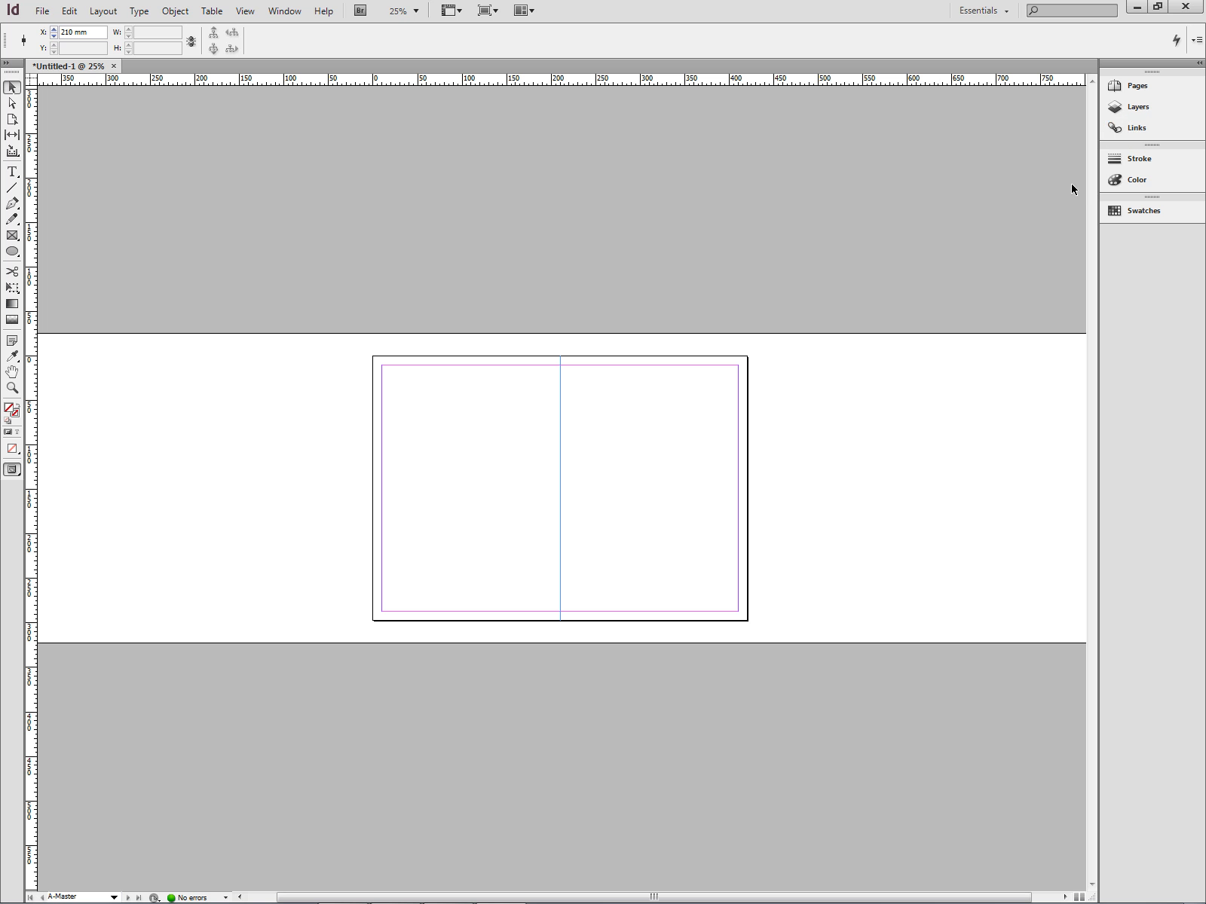
pyautogui.click(957, 388)
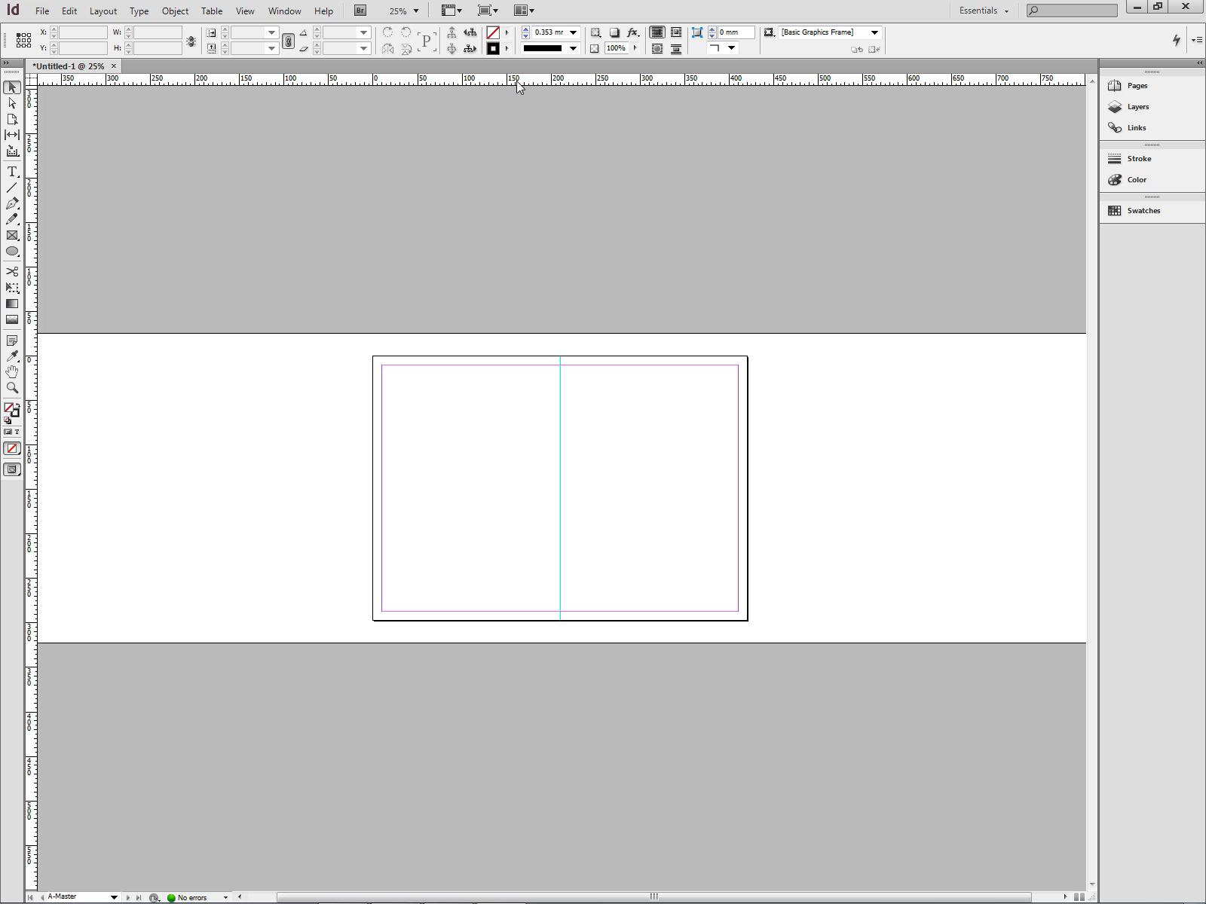
# Drag a horizontal guide from the top ruler and set its Y position to 102.3 mm.
pyautogui.moveTo(533, 82); pyautogui.dragTo(536, 443)
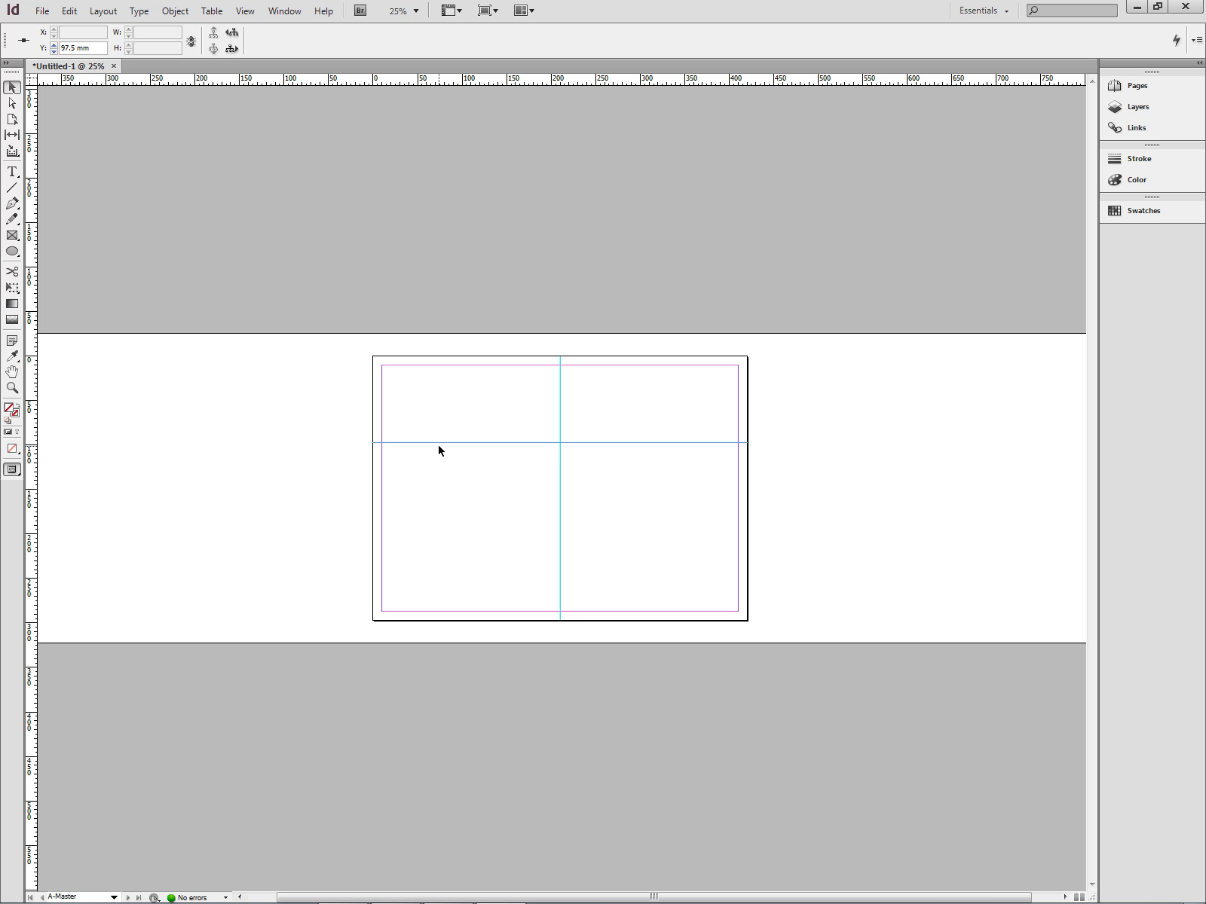
pyautogui.doubleClick(75, 48)
pyautogui.write('102.3')
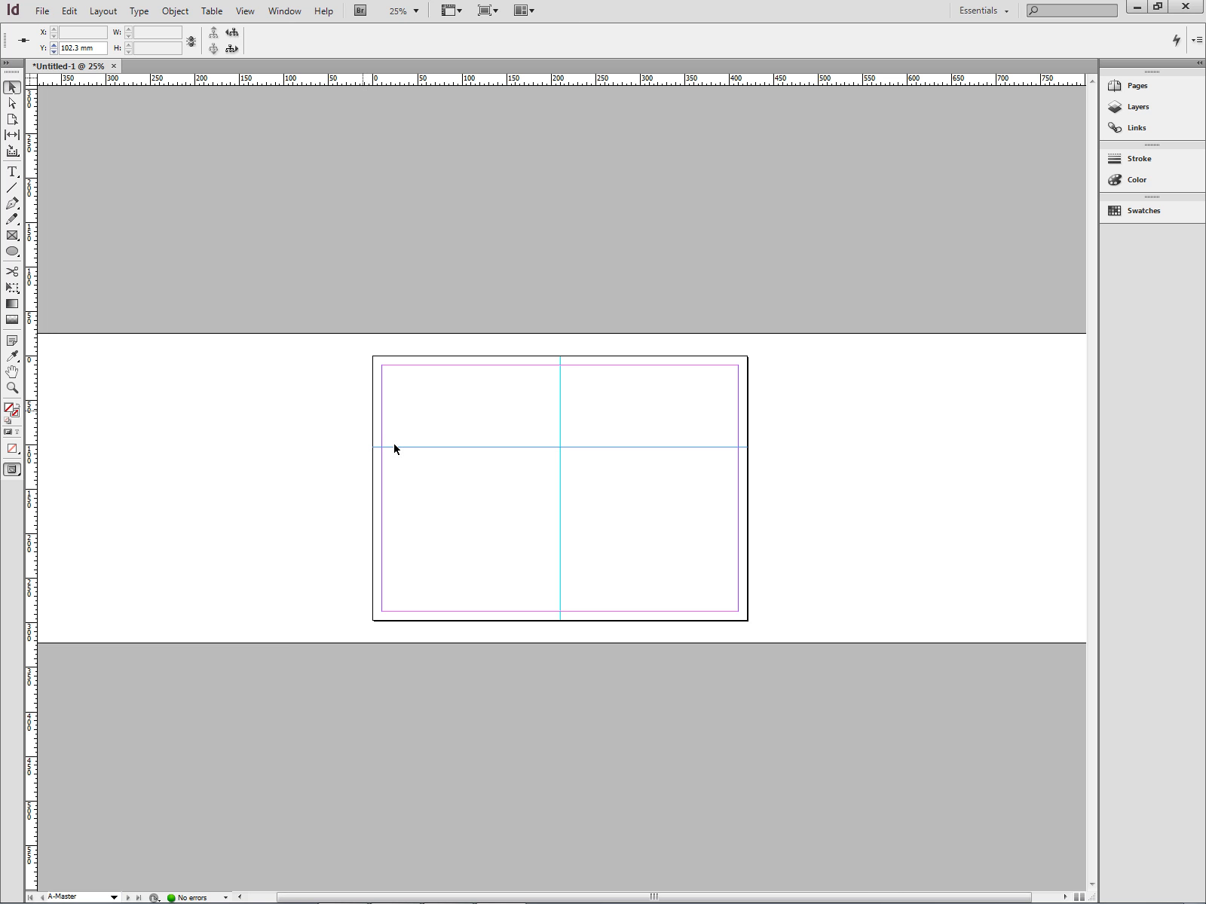
pyautogui.click(481, 547)
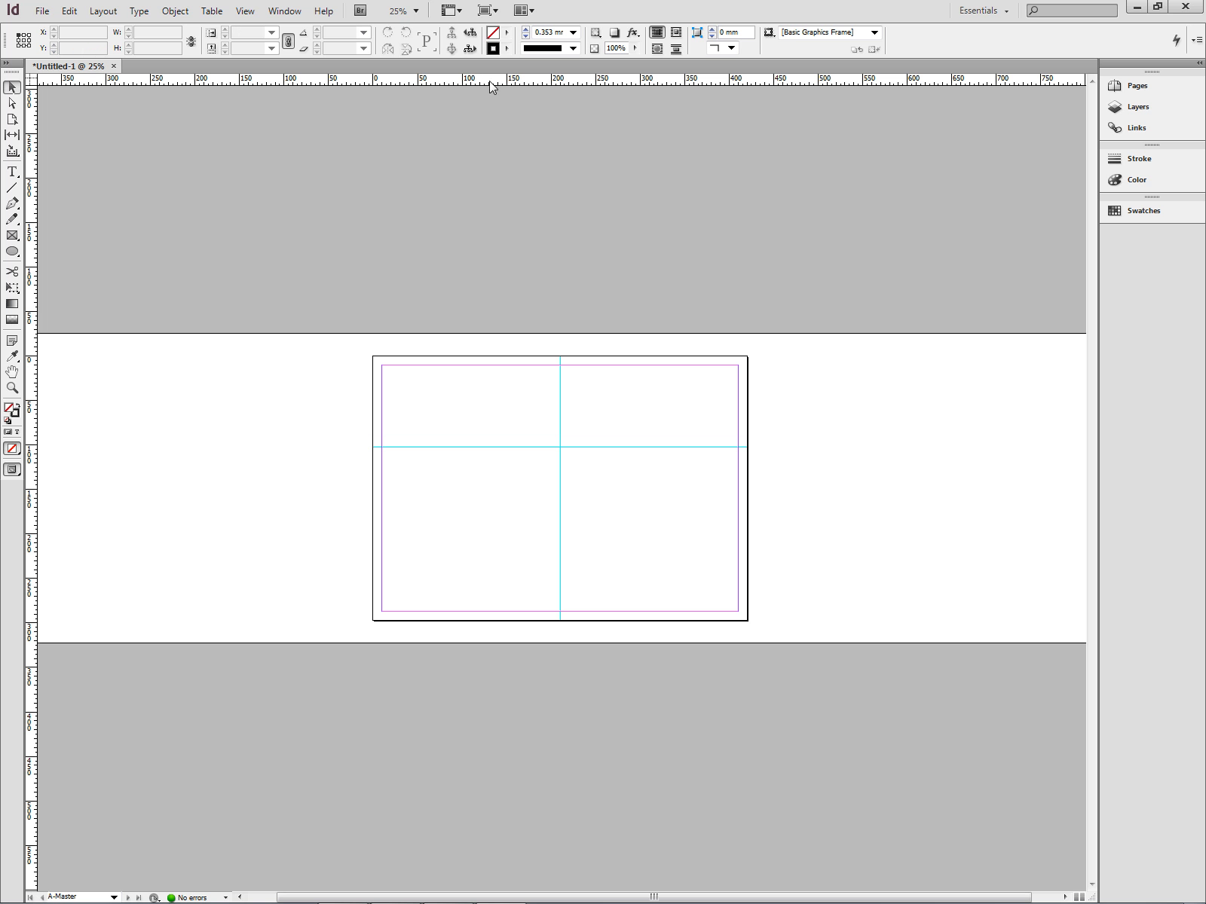
# Add a second horizontal guide and set its Y position to 194.6 mm.
pyautogui.moveTo(489, 81); pyautogui.dragTo(464, 522)
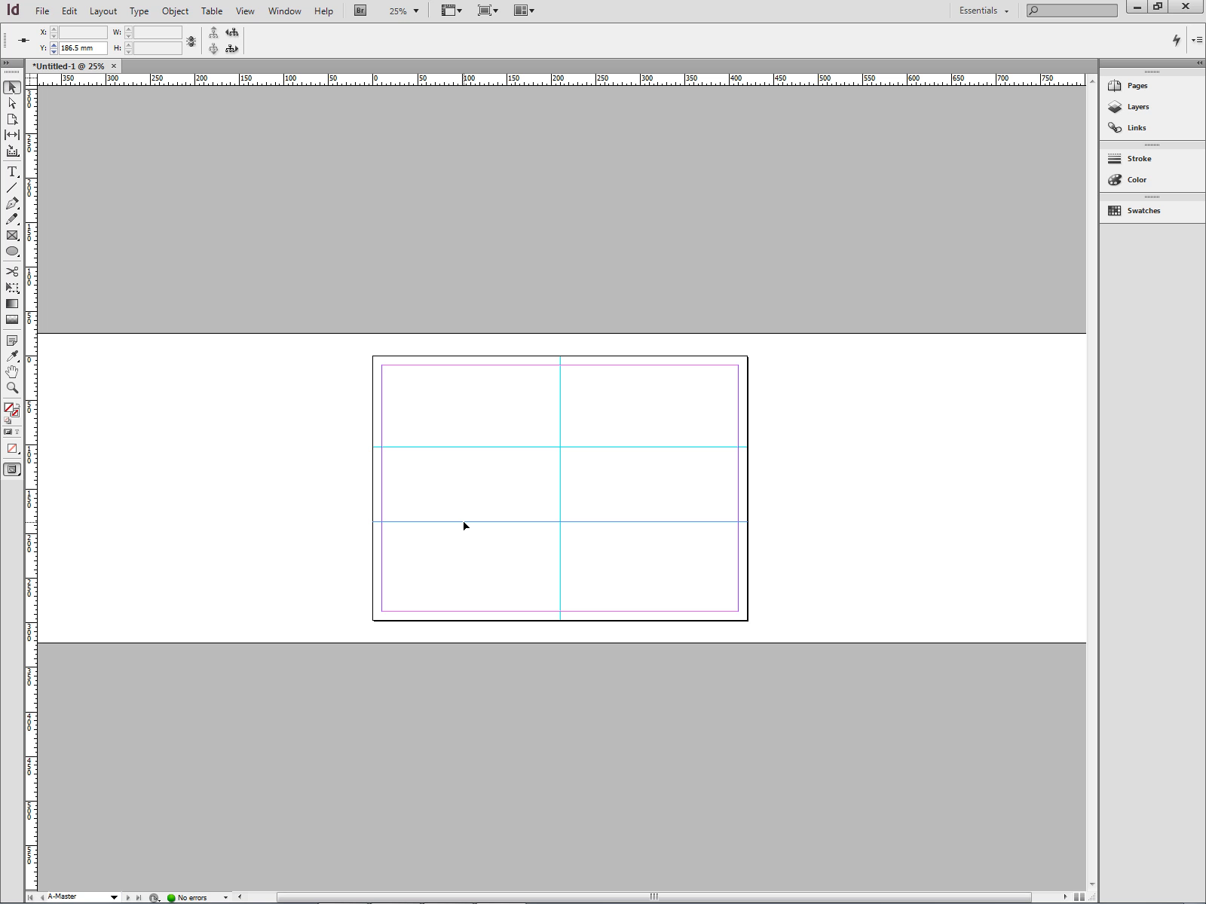
pyautogui.doubleClick(78, 48)
pyautogui.write('194.6')
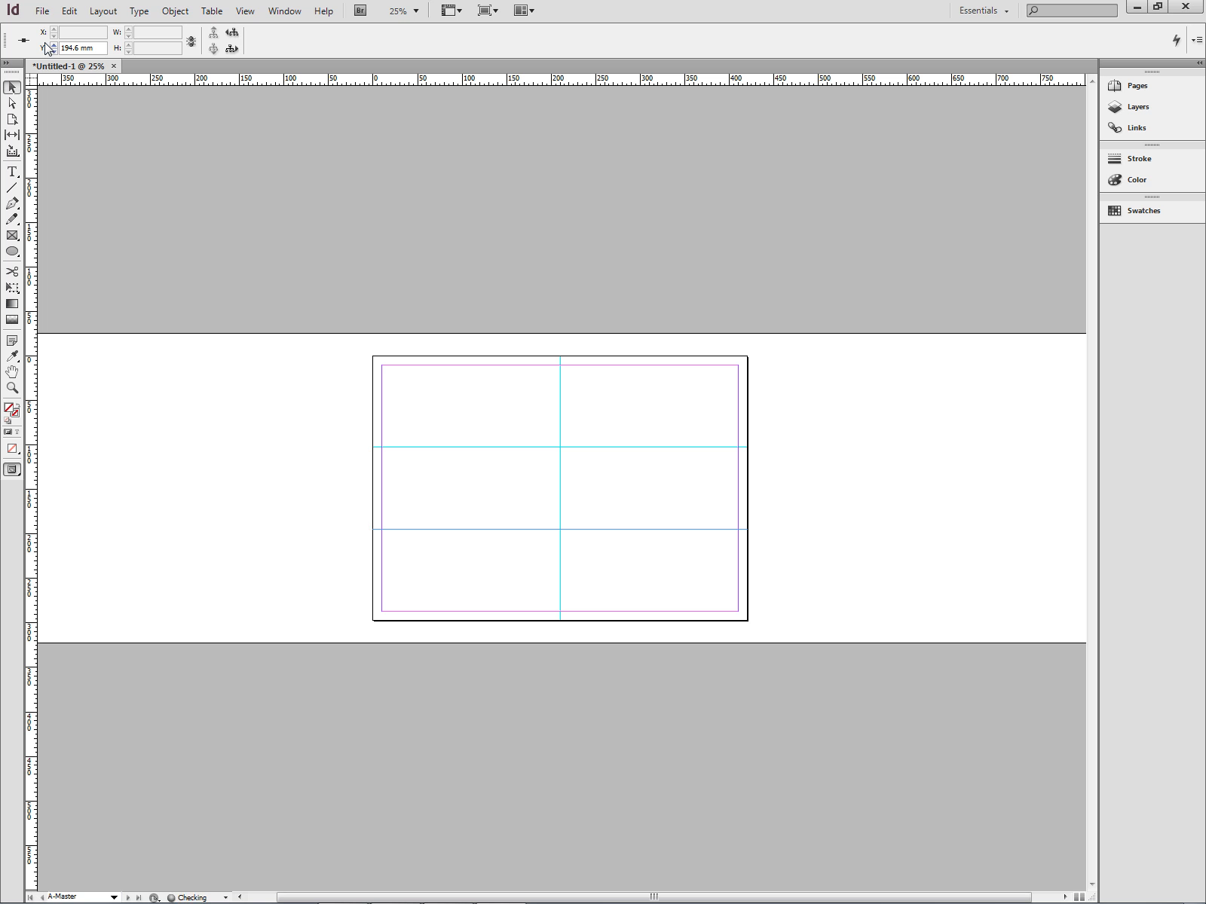
pyautogui.click(654, 499)
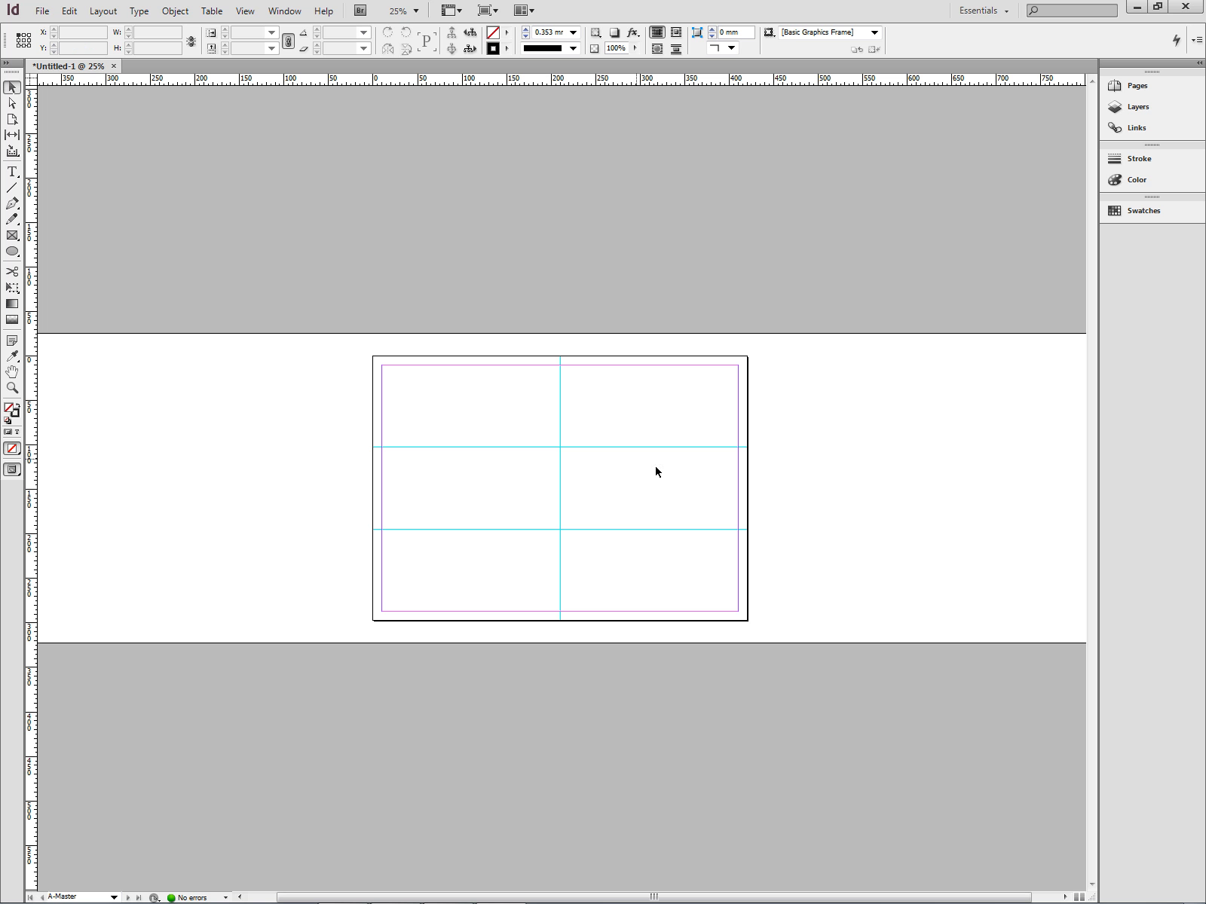